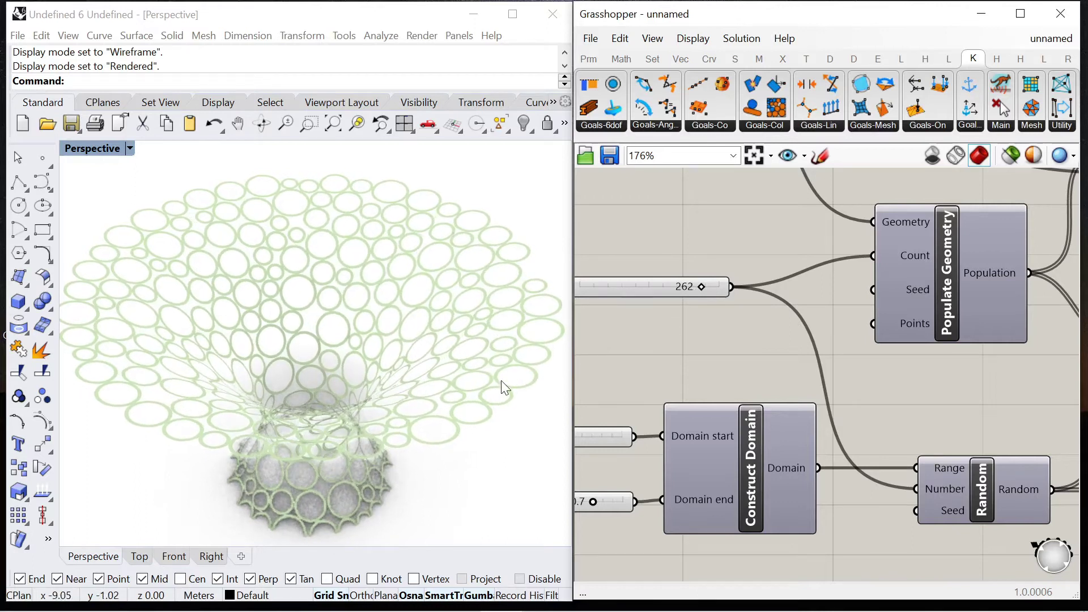
{"action": "right_click_drag", "start_coordinate": [479, 438], "coordinate": [404, 381]}
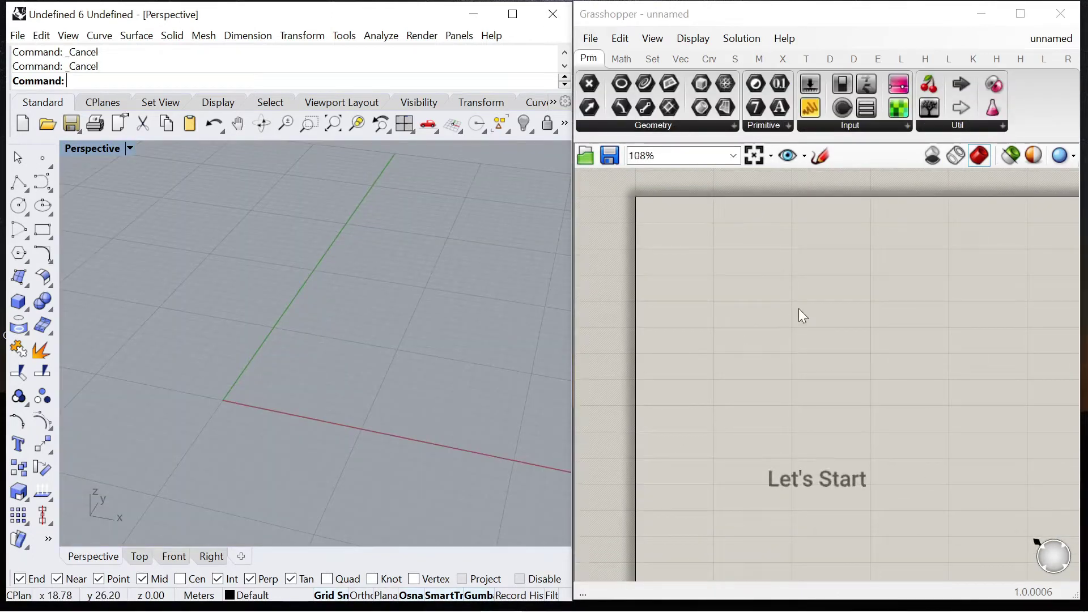
- Add a Circle component with Plane and Radius inputs to the empty canvas
{"action": "scroll", "coordinate": [798, 309], "scroll_direction": "up", "scroll_amount": 3}
{"action": "double_click", "coordinate": [799, 310]}
{"action": "type", "text": "circle"}
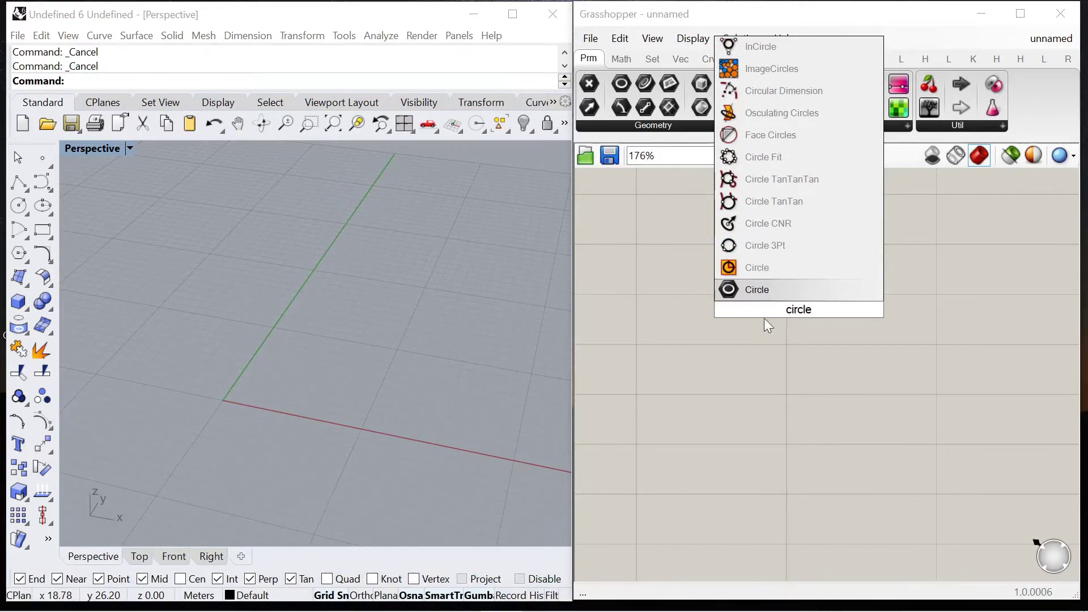
{"action": "left_click", "coordinate": [768, 265]}
{"action": "left_click_drag", "start_coordinate": [809, 303], "coordinate": [873, 274]}
- Add a Gene Pool and configure it with 4 genes, 1 decimal and a maximum of 8
{"action": "double_click", "coordinate": [737, 343]}
{"action": "type", "text": "gene"}
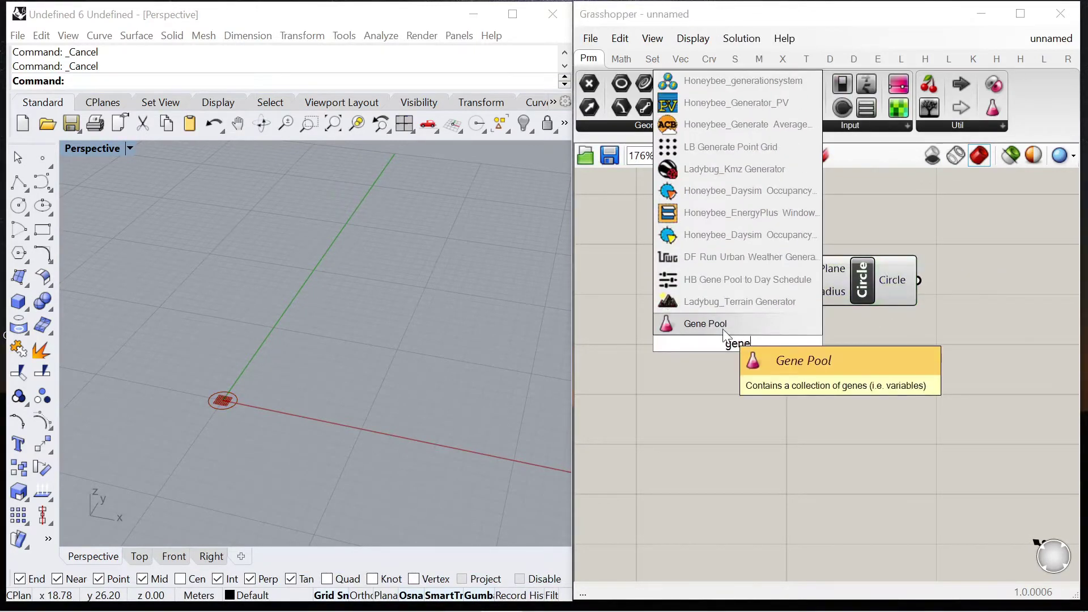
{"action": "left_click", "coordinate": [705, 321]}
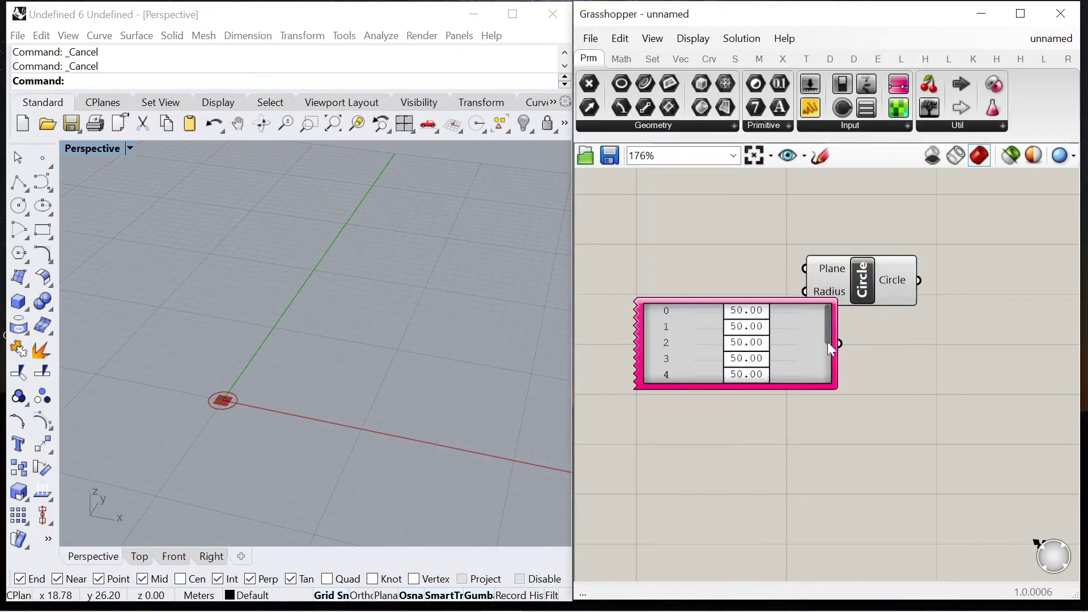
{"action": "double_click", "coordinate": [788, 335]}
{"action": "double_click", "coordinate": [844, 283]}
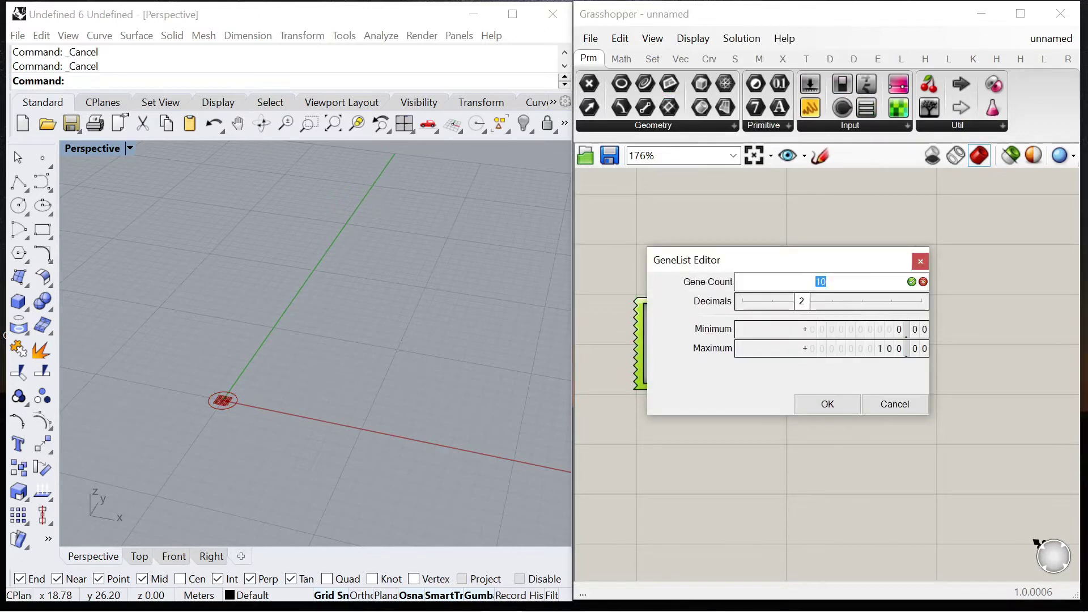
{"action": "left_click_drag", "start_coordinate": [810, 309], "coordinate": [782, 309]}
{"action": "double_click", "coordinate": [852, 345]}
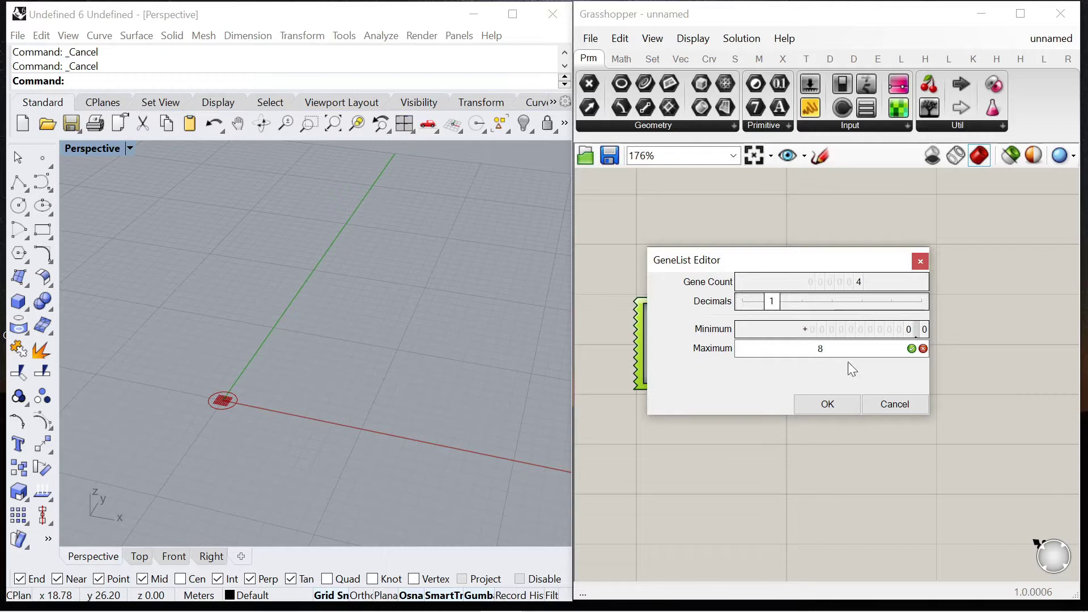
{"action": "left_click", "coordinate": [842, 407]}
- Connect the Gene Pool to the Circle's Radius and set its four genes to 3.0, 1.6, 4.0 and 7.0
{"action": "left_click_drag", "start_coordinate": [879, 277], "coordinate": [958, 303]}
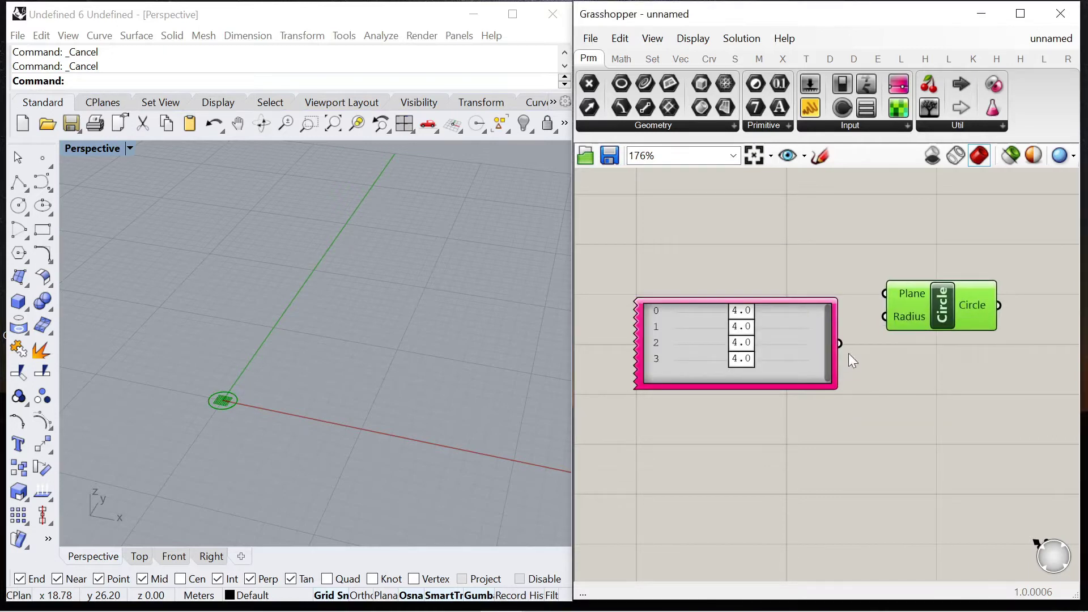
{"action": "left_click_drag", "start_coordinate": [743, 318], "coordinate": [725, 325]}
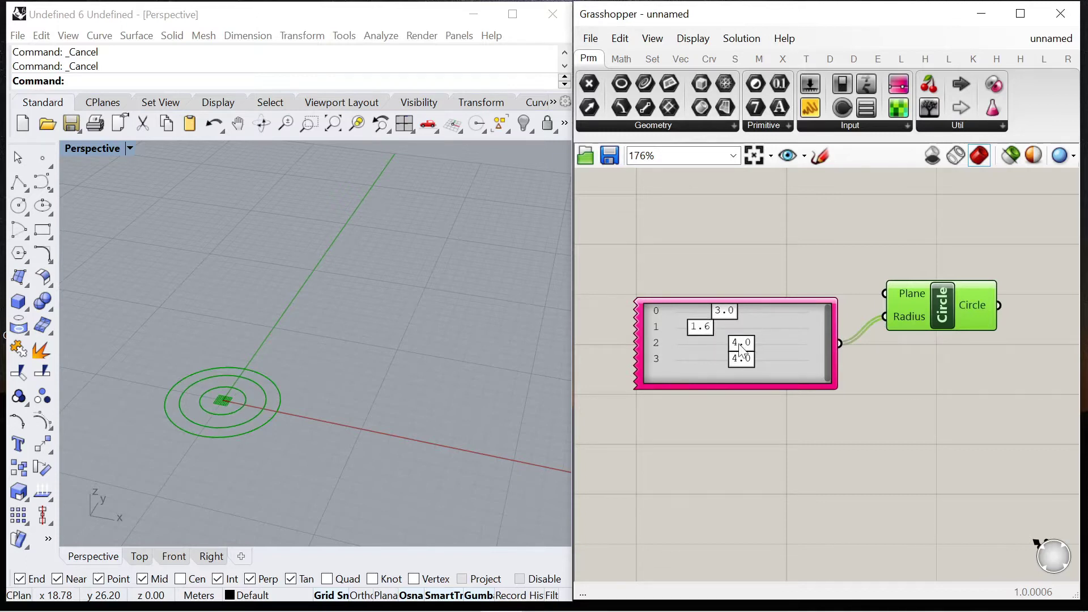
{"action": "left_click_drag", "start_coordinate": [739, 343], "coordinate": [793, 370]}
{"action": "right_click_drag", "start_coordinate": [275, 432], "coordinate": [269, 447]}
- Add a Move component and connect the Circle output to its Geometry input
{"action": "scroll", "coordinate": [882, 238], "scroll_direction": "down", "scroll_amount": 4}
{"action": "scroll", "coordinate": [964, 262], "scroll_direction": "up", "scroll_amount": 3}
{"action": "double_click", "coordinate": [954, 297]}
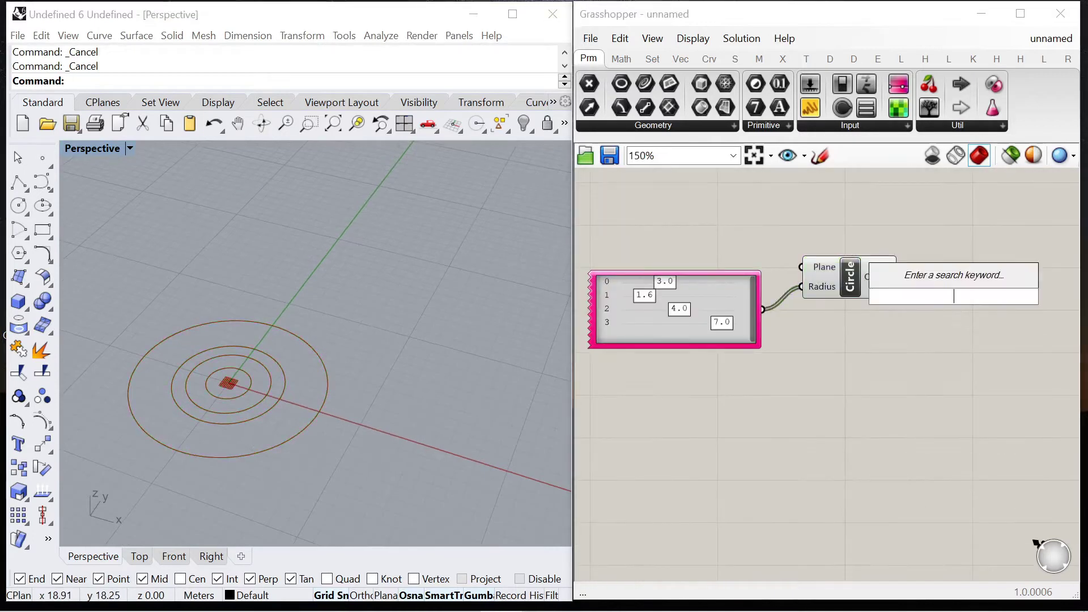
{"action": "type", "text": "move"}
{"action": "key", "text": "Return"}
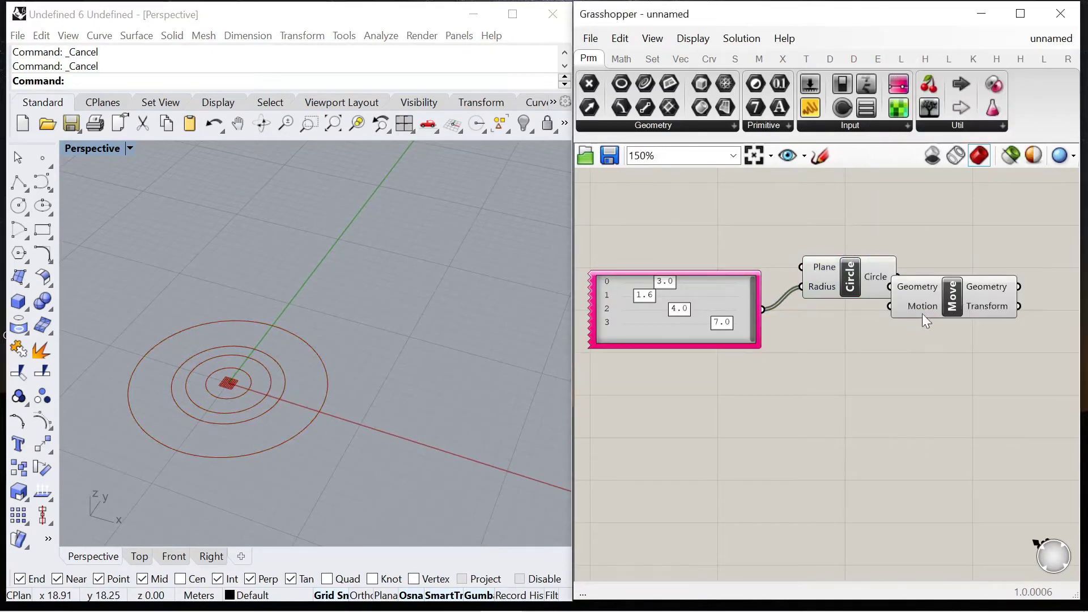
{"action": "left_click_drag", "start_coordinate": [924, 312], "coordinate": [986, 327]}
{"action": "left_click_drag", "start_coordinate": [911, 283], "coordinate": [1012, 352]}
- Duplicate the Gene Pool and connect the copy to the Move component's Motion input
{"action": "left_click_drag", "start_coordinate": [716, 303], "coordinate": [971, 350], "text": "alt"}
{"action": "right_click_drag", "start_coordinate": [1016, 332], "coordinate": [875, 336]}
{"action": "scroll", "coordinate": [875, 335], "scroll_direction": "up", "scroll_amount": 1}
{"action": "left_click_drag", "start_coordinate": [876, 335], "coordinate": [960, 310]}
{"action": "left_click_drag", "start_coordinate": [636, 424], "coordinate": [815, 375]}
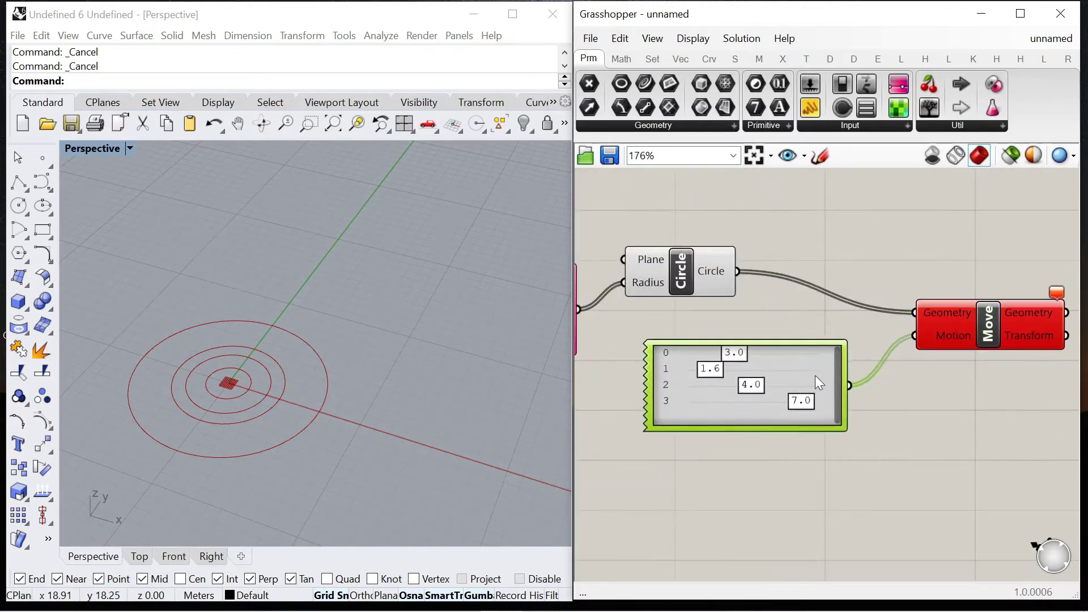
- Insert a Unit Z vector between the second Gene Pool and the Move component's Motion input
{"action": "scroll", "coordinate": [913, 274], "scroll_direction": "down", "scroll_amount": 2}
{"action": "scroll", "coordinate": [842, 414], "scroll_direction": "up", "scroll_amount": 2}
{"action": "double_click", "coordinate": [842, 415]}
{"action": "type", "text": "z"}
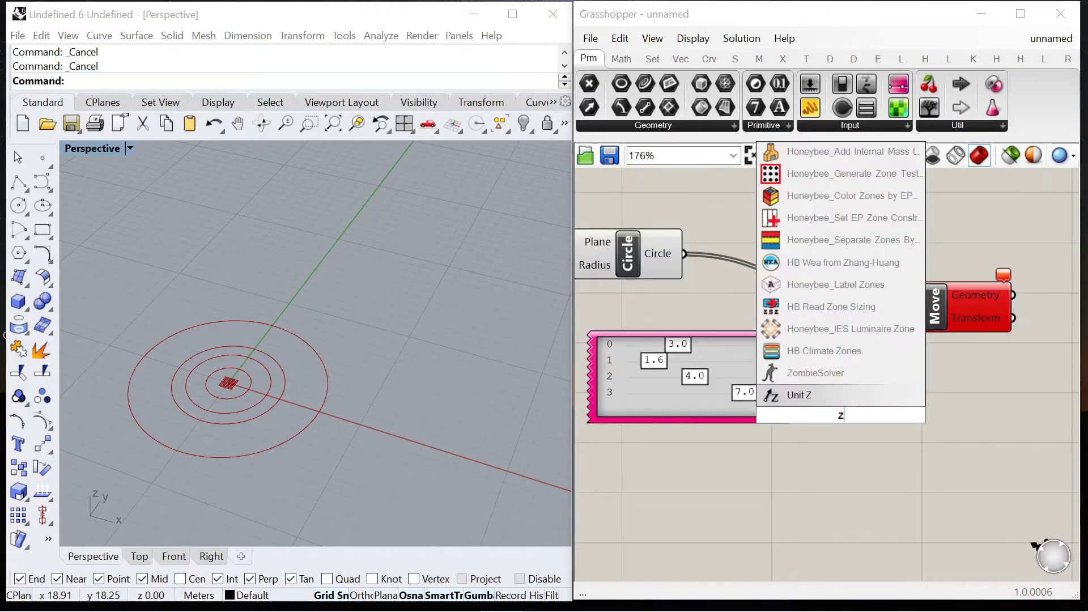
{"action": "key", "text": "Return"}
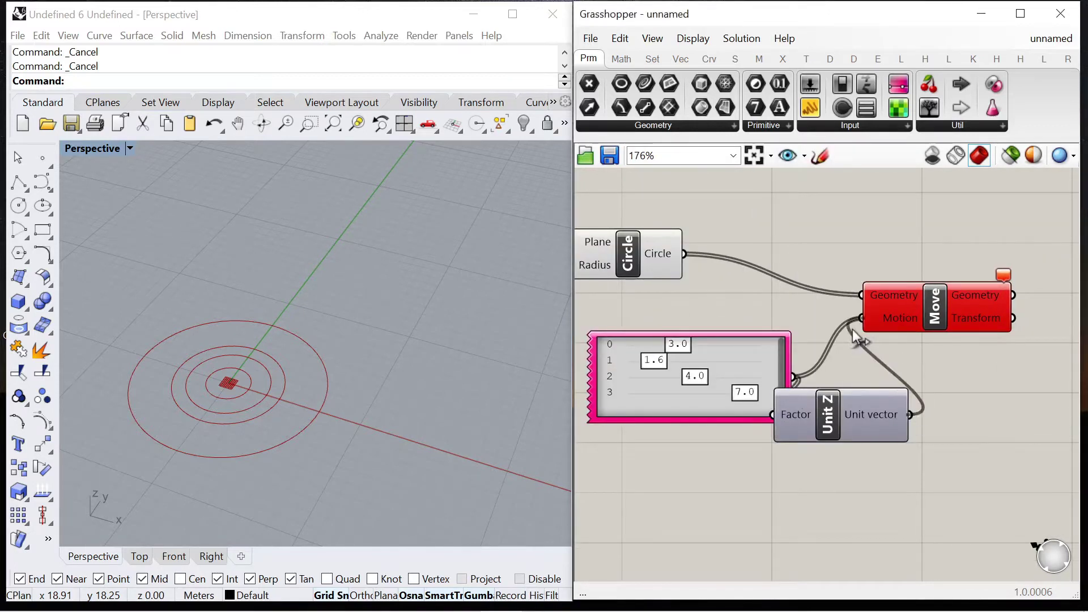
{"action": "left_click_drag", "start_coordinate": [857, 338], "coordinate": [861, 318]}
{"action": "left_click_drag", "start_coordinate": [954, 291], "coordinate": [1039, 267]}
{"action": "left_click_drag", "start_coordinate": [849, 422], "coordinate": [887, 386]}
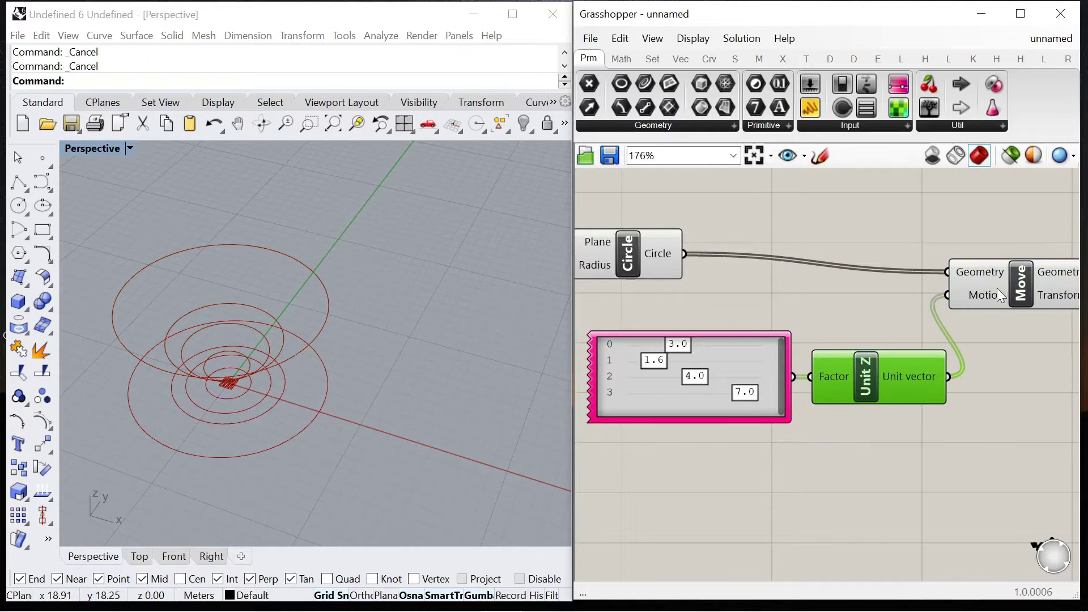
{"action": "left_click_drag", "start_coordinate": [999, 294], "coordinate": [1032, 279]}
- Adjust the second Gene Pool's values so the circles sit at different heights, with the first at ground level
{"action": "right_click_drag", "start_coordinate": [391, 428], "coordinate": [346, 379]}
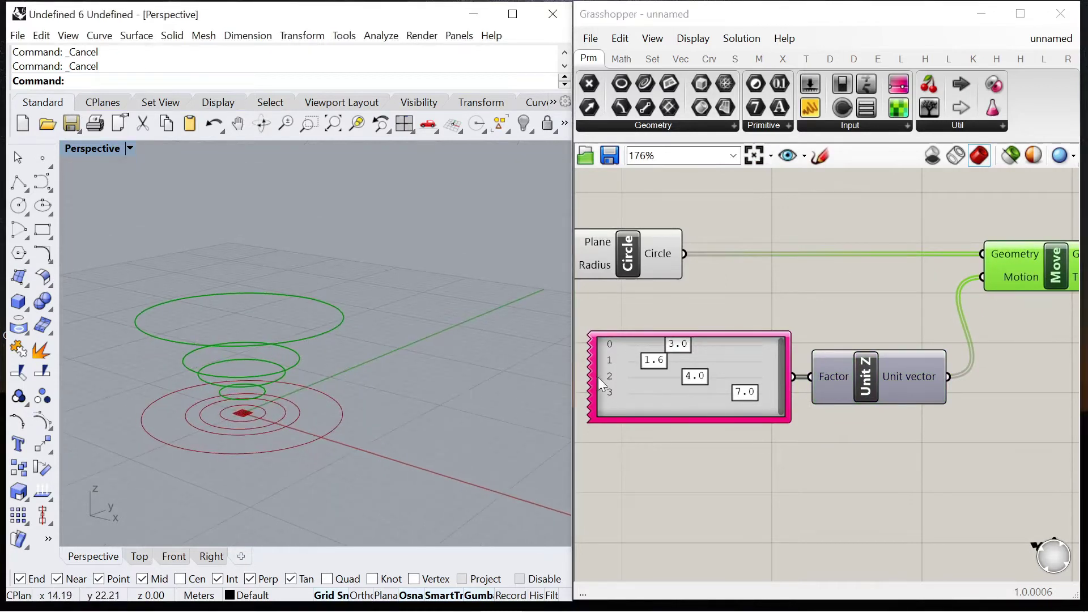
{"action": "left_click_drag", "start_coordinate": [682, 342], "coordinate": [771, 395]}
{"action": "right_click_drag", "start_coordinate": [549, 403], "coordinate": [529, 369]}
- Add a Loft component and connect the moved circles to its Curves input
{"action": "scroll", "coordinate": [682, 333], "scroll_direction": "down", "scroll_amount": 4}
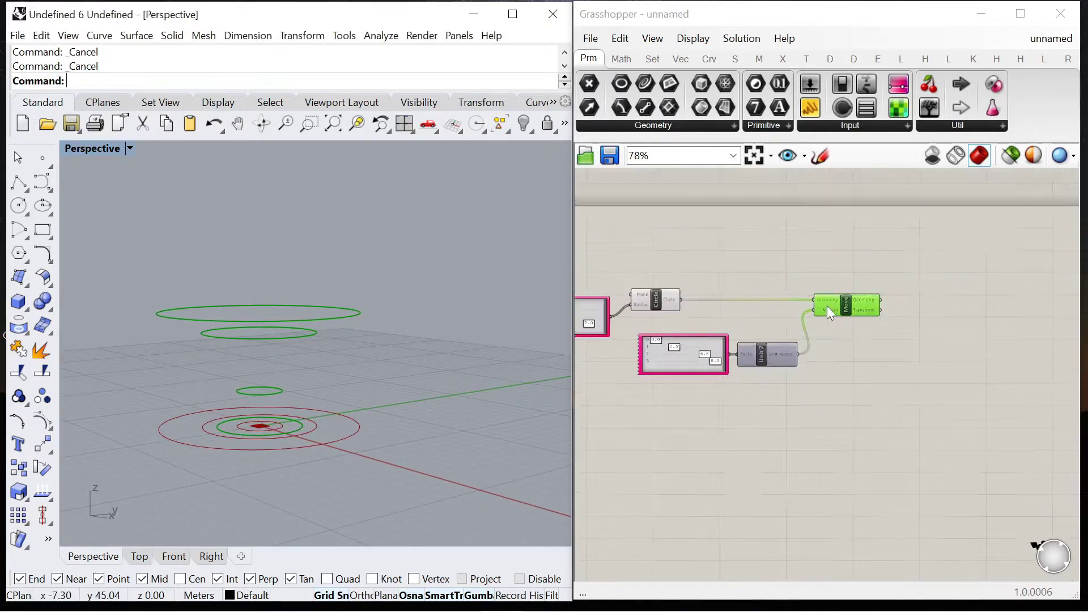
{"action": "scroll", "coordinate": [828, 306], "scroll_direction": "up", "scroll_amount": 4}
{"action": "double_click", "coordinate": [987, 302]}
{"action": "type", "text": "loft"}
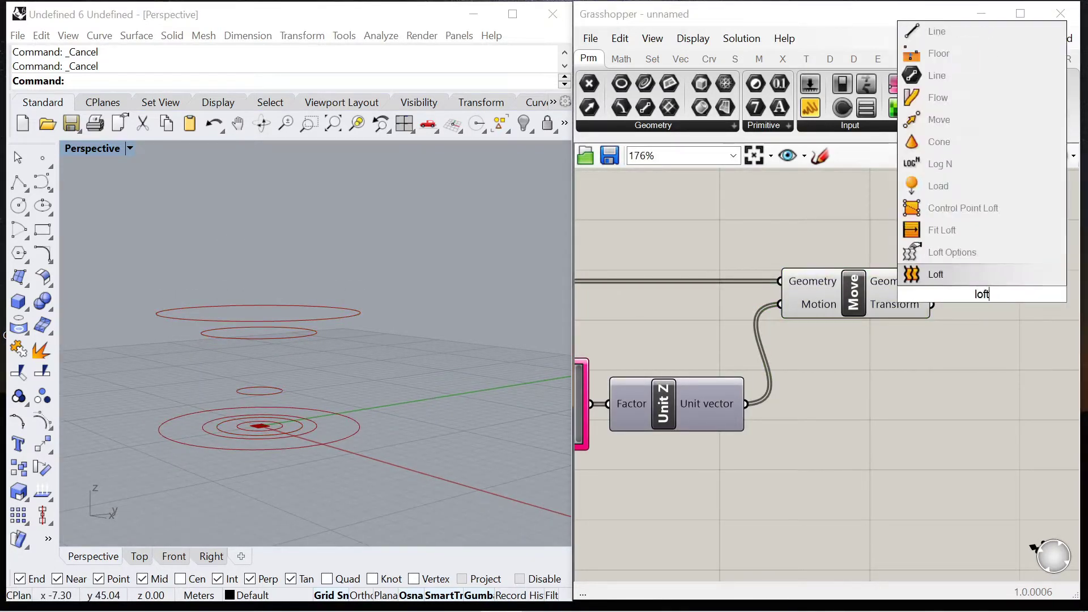
{"action": "key", "text": "Return"}
{"action": "mouse_move", "coordinate": [982, 294]}
{"action": "left_mouse_down"}
{"action": "mouse_move", "coordinate": [1020, 300]}
{"action": "mouse_move", "coordinate": [962, 289]}
{"action": "left_mouse_up"}
{"action": "left_click", "coordinate": [826, 369]}
- Turn off the preview of the components that precede the Loft
{"action": "scroll", "coordinate": [907, 323], "scroll_direction": "down", "scroll_amount": 4}
{"action": "left_click_drag", "start_coordinate": [932, 364], "coordinate": [647, 249]}
{"action": "middle_click", "coordinate": [705, 216]}
{"action": "left_click", "coordinate": [747, 245]}
{"action": "left_click", "coordinate": [996, 347]}
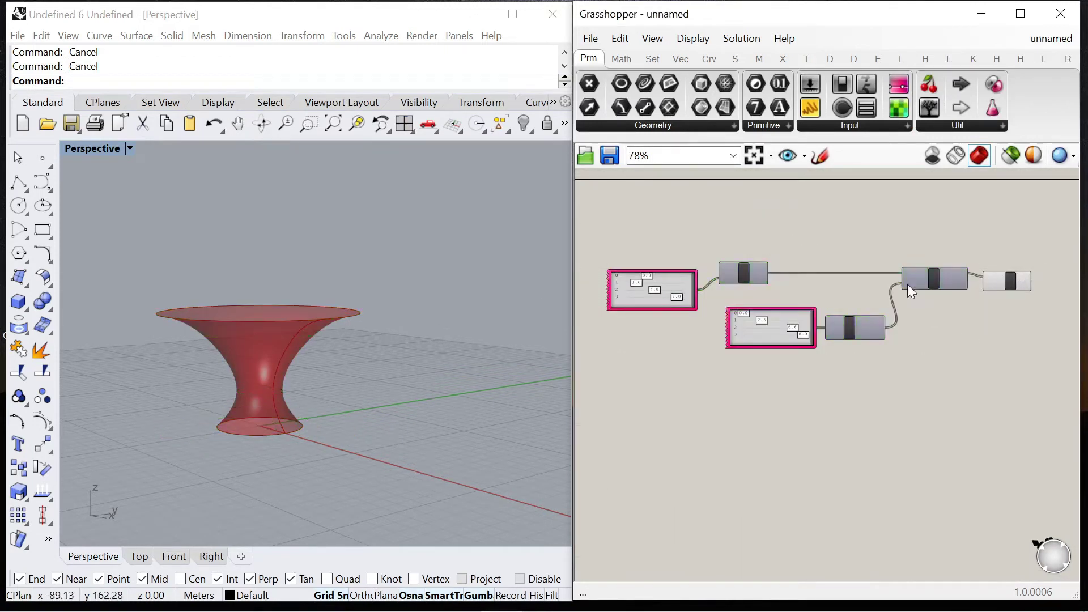
- Add a Populate Geometry component and connect the Loft to its Geometry input
{"action": "scroll", "coordinate": [840, 275], "scroll_direction": "down", "scroll_amount": 2}
{"action": "right_click_drag", "start_coordinate": [295, 357], "coordinate": [234, 346]}
{"action": "scroll", "coordinate": [757, 311], "scroll_direction": "down", "scroll_amount": 4}
{"action": "scroll", "coordinate": [863, 298], "scroll_direction": "up", "scroll_amount": 10}
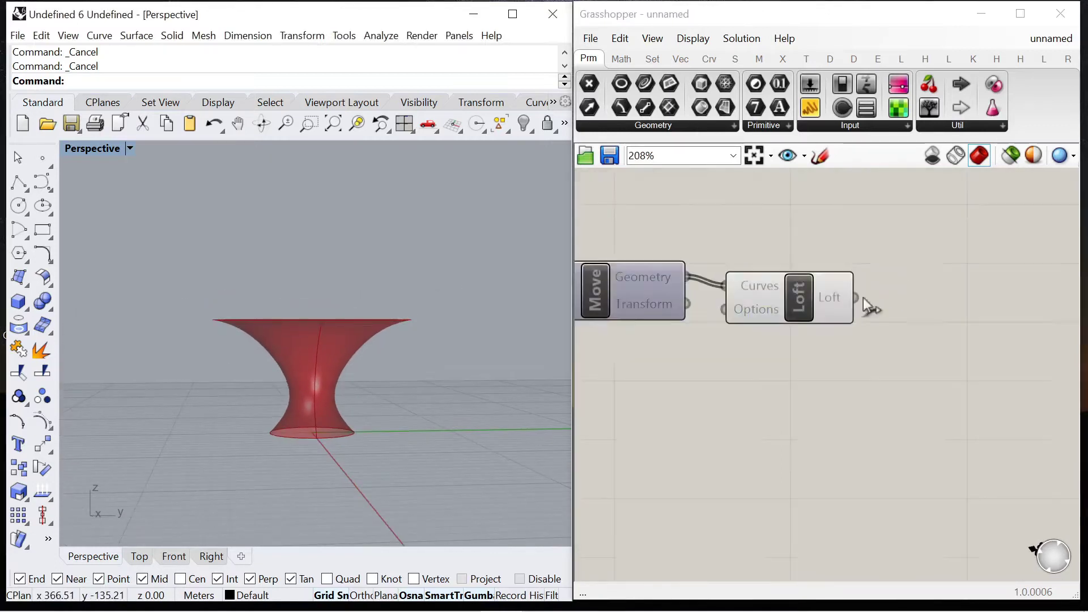
{"action": "left_click", "coordinate": [841, 297]}
{"action": "scroll", "coordinate": [800, 388], "scroll_direction": "down", "scroll_amount": 1}
{"action": "double_click", "coordinate": [798, 389]}
{"action": "type", "text": "p"}
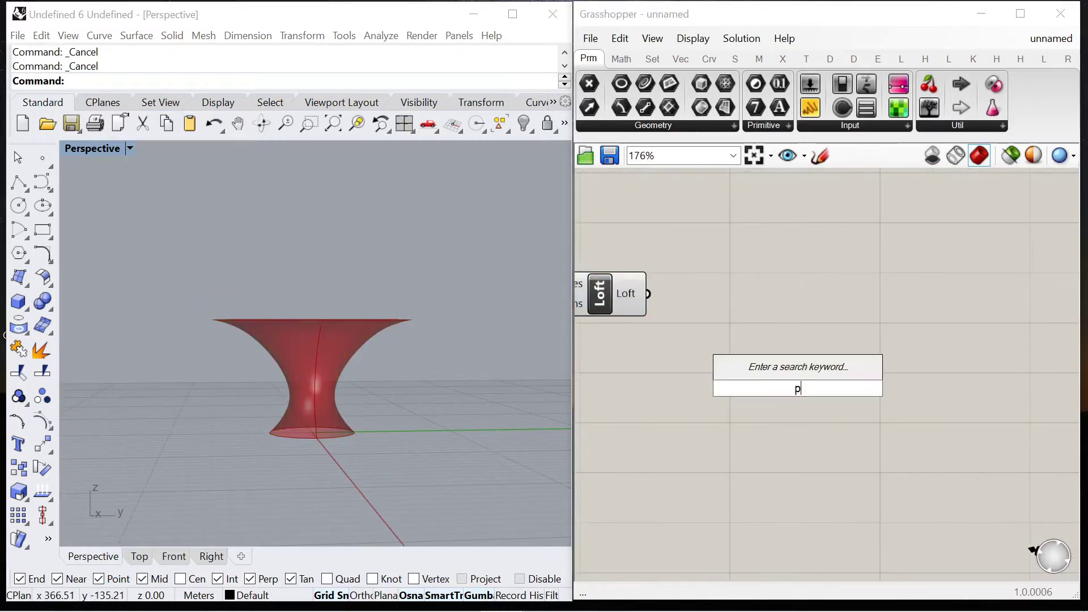
{"action": "type", "text": "opulate"}
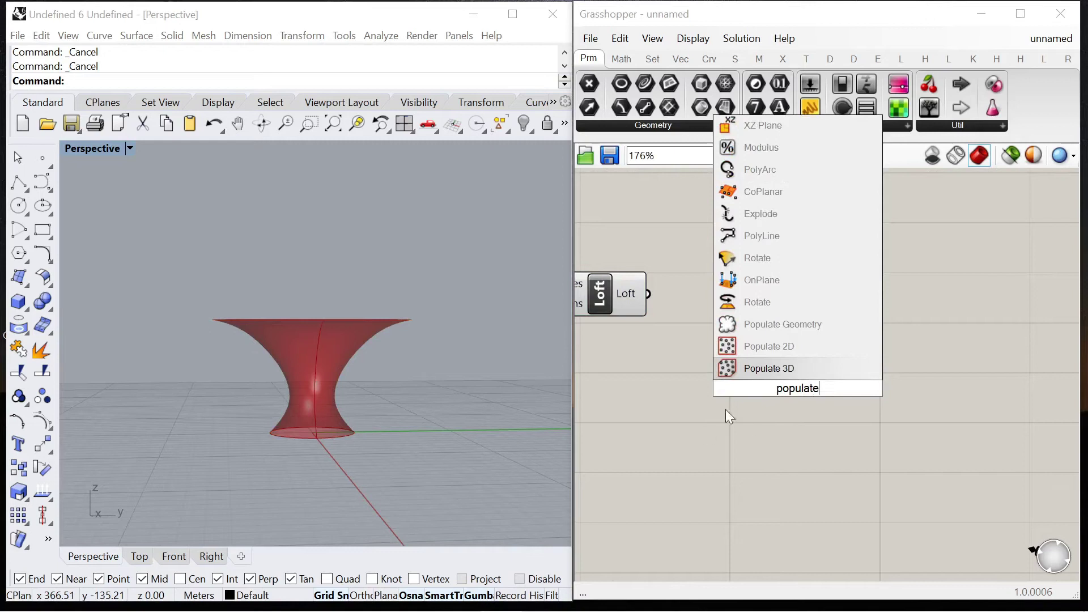
{"action": "left_click", "coordinate": [788, 323]}
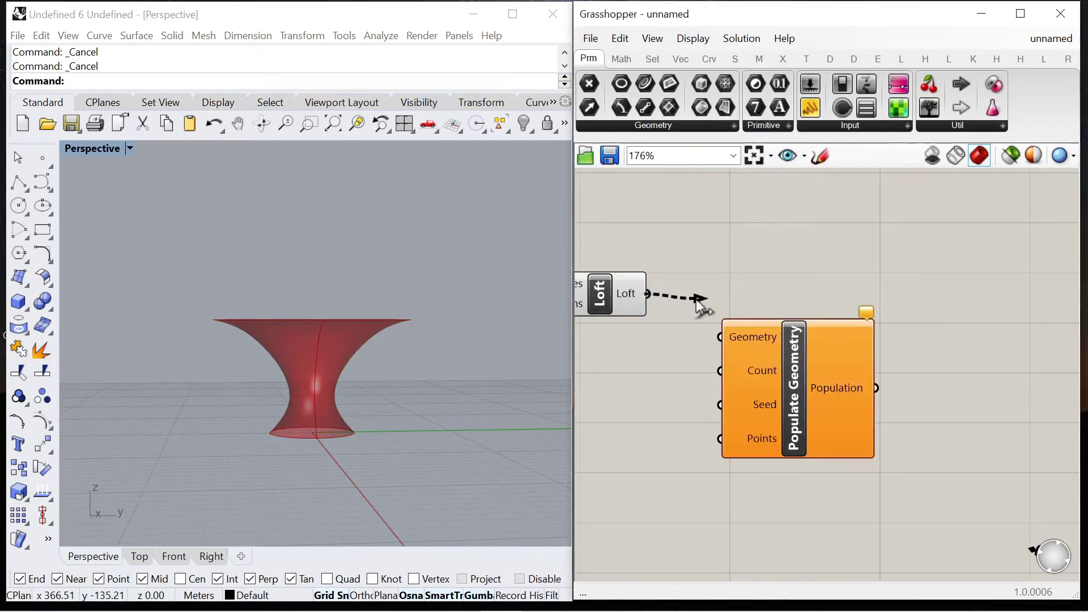
{"action": "left_click_drag", "start_coordinate": [713, 342], "coordinate": [716, 339]}
{"action": "left_click_drag", "start_coordinate": [784, 368], "coordinate": [847, 325]}
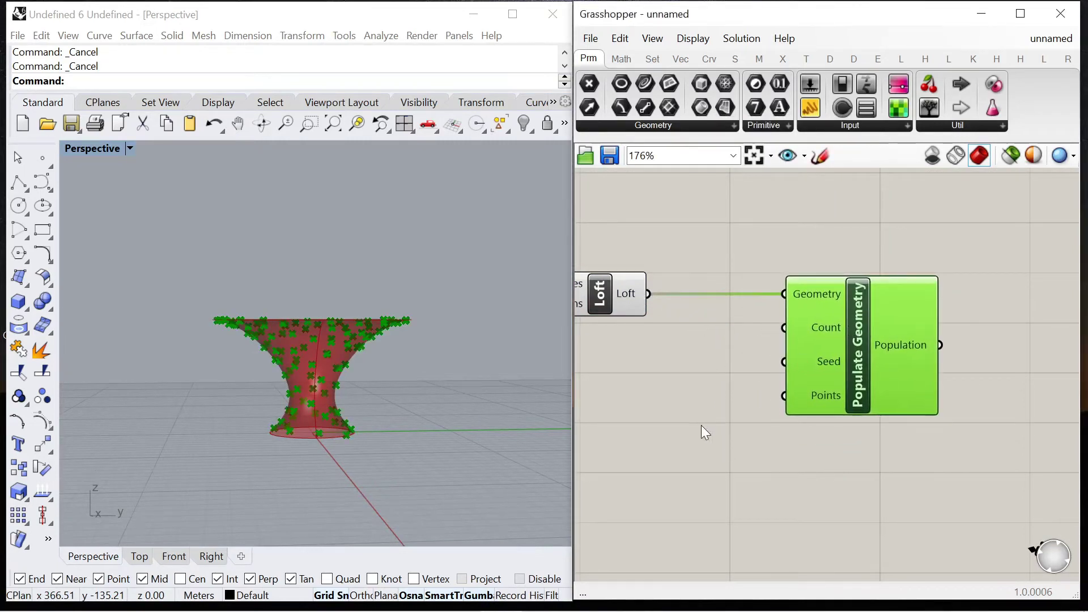
- Add a number slider ranging from 0 to 100, connect it to Populate Geometry's Count and set it to 100
{"action": "double_click", "coordinate": [676, 437]}
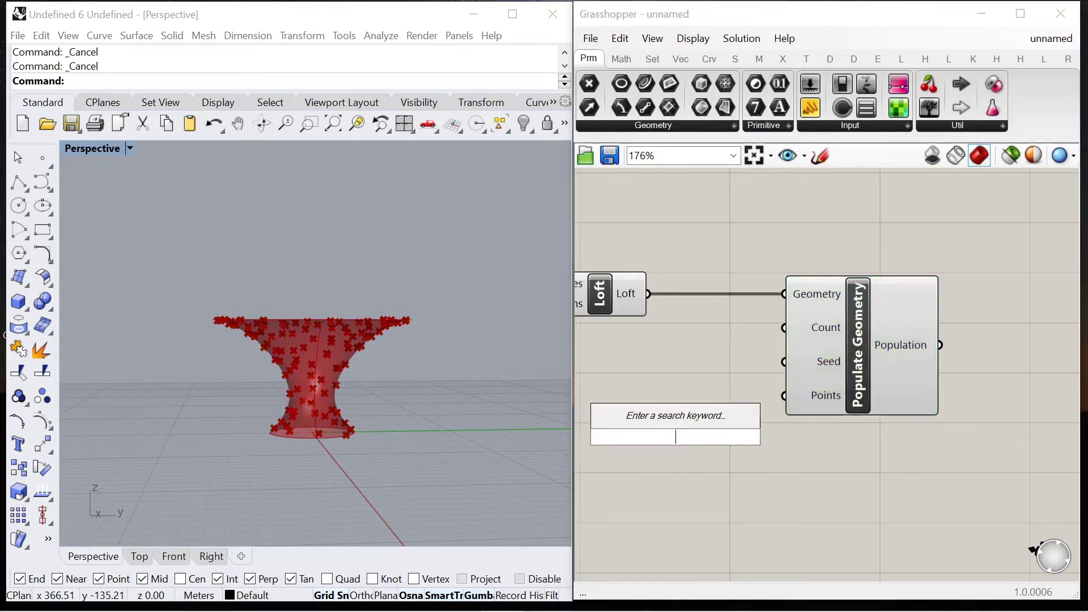
{"action": "type", "text": "0<100"}
{"action": "key", "text": "Return"}
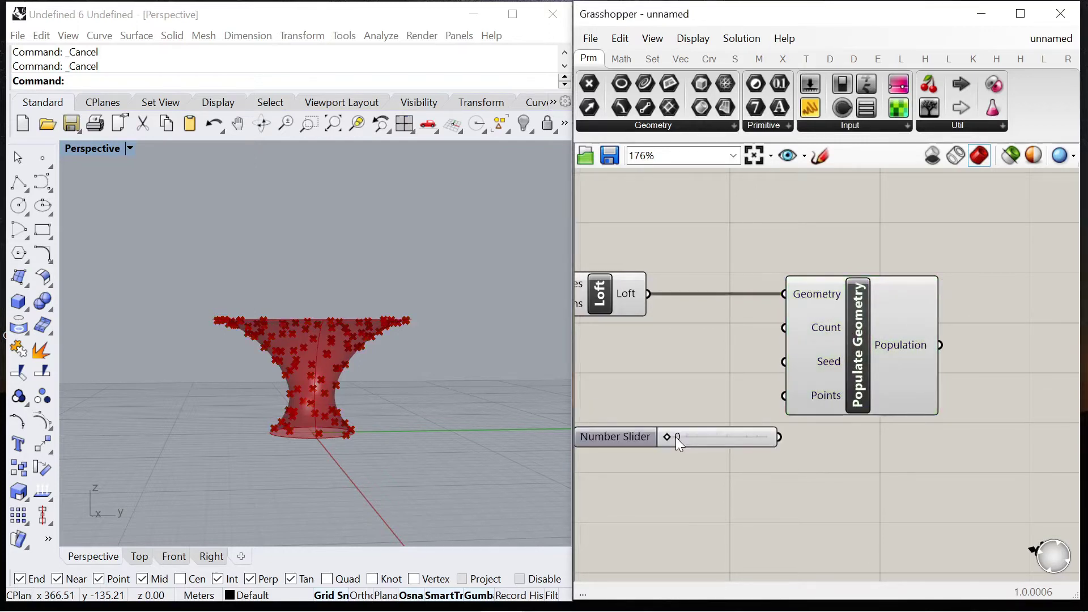
{"action": "left_click_drag", "start_coordinate": [783, 344], "coordinate": [784, 327]}
{"action": "left_click_drag", "start_coordinate": [618, 437], "coordinate": [758, 391]}
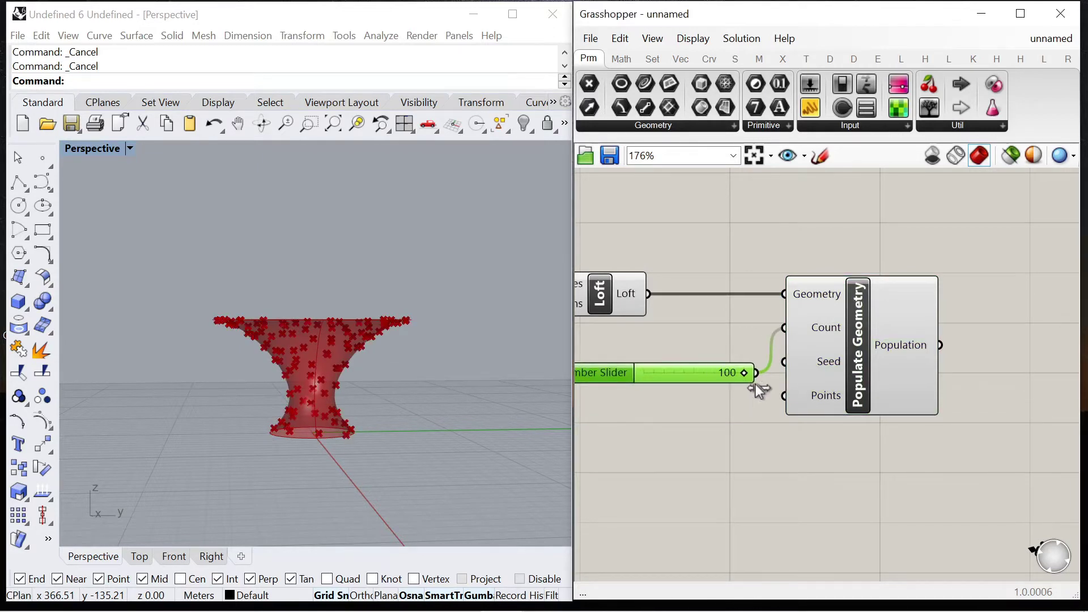
- Set the count slider's maximum to 300
{"action": "double_click", "coordinate": [611, 374]}
{"action": "double_click", "coordinate": [654, 420]}
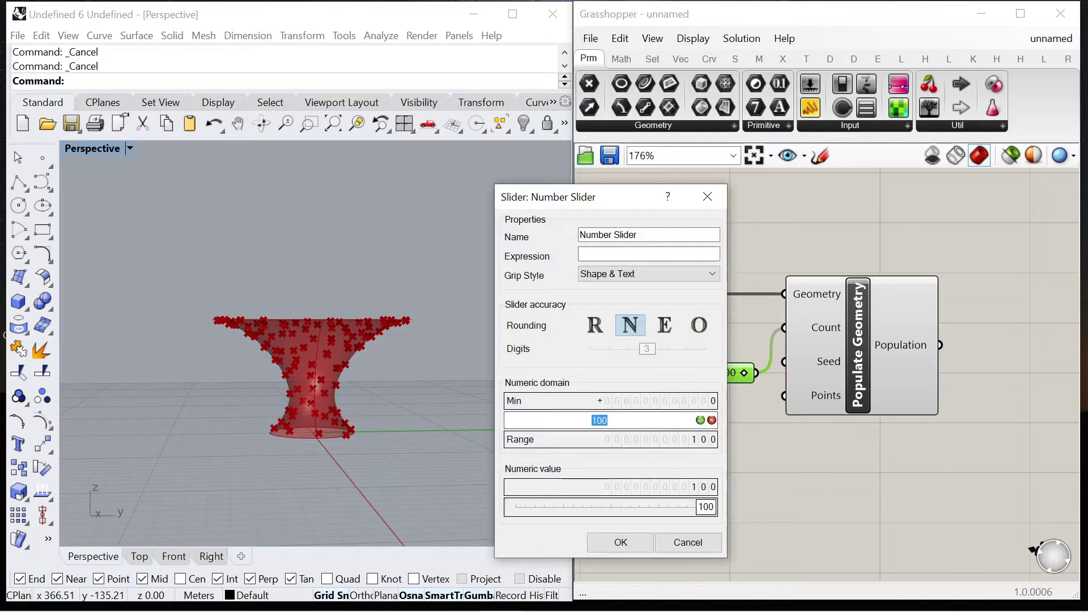
{"action": "type", "text": "300"}
{"action": "key", "text": "Return"}
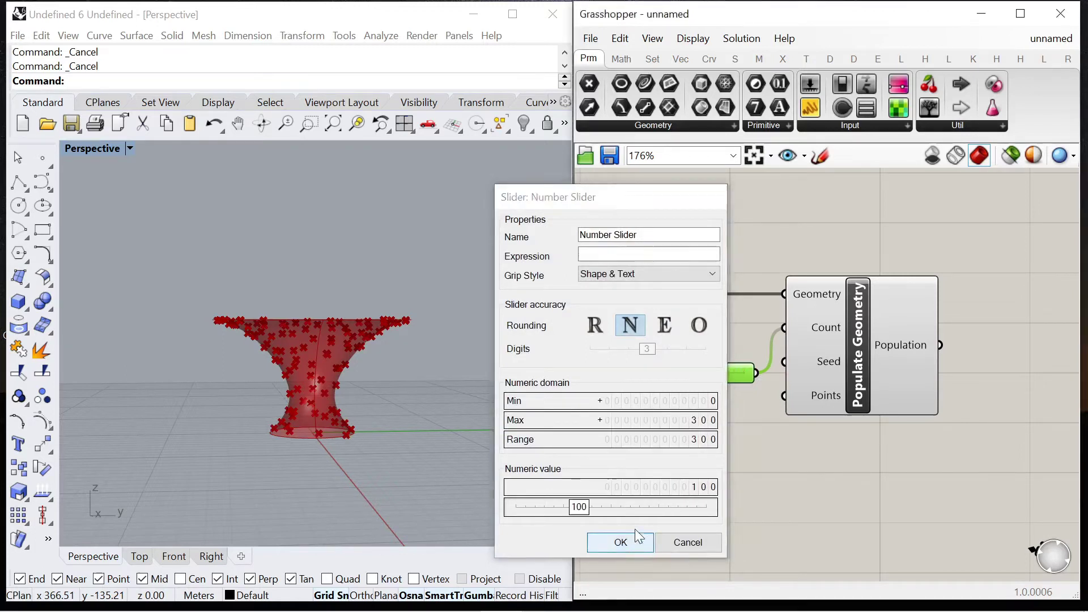
{"action": "key", "text": "Return"}
- Set the number of points populated on the lofted surface to 220
{"action": "scroll", "coordinate": [678, 373], "scroll_direction": "down", "scroll_amount": 2}
{"action": "scroll", "coordinate": [723, 369], "scroll_direction": "up", "scroll_amount": 4}
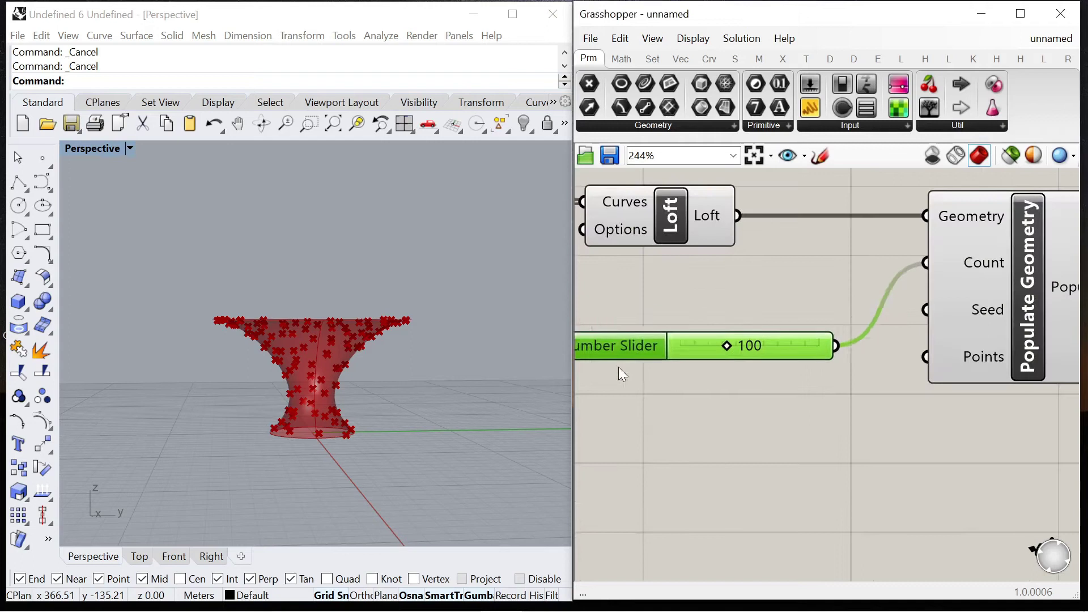
{"action": "left_click_drag", "start_coordinate": [772, 369], "coordinate": [831, 370]}
{"action": "left_click_drag", "start_coordinate": [701, 376], "coordinate": [758, 390]}
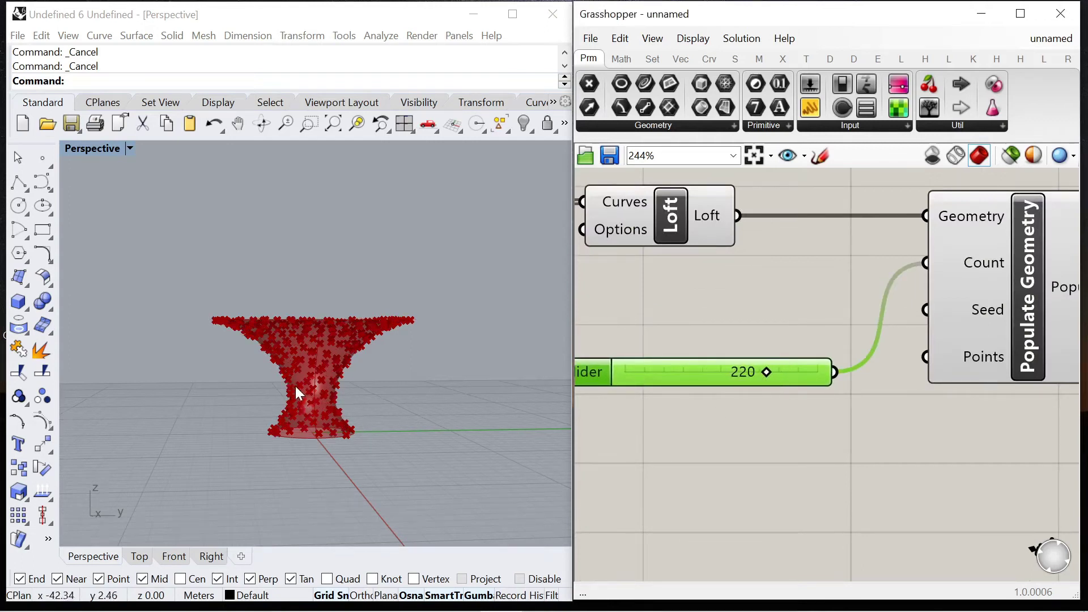
{"action": "scroll", "coordinate": [299, 392], "scroll_direction": "up", "scroll_amount": 5}
{"action": "scroll", "coordinate": [674, 216], "scroll_direction": "down", "scroll_amount": 5}
{"action": "left_click", "coordinate": [860, 267]}
{"action": "left_click", "coordinate": [971, 346]}
- Add Kangaroo's Collider goal to the canvas beside Populate Geometry
{"action": "scroll", "coordinate": [760, 302], "scroll_direction": "down", "scroll_amount": 6}
{"action": "scroll", "coordinate": [848, 294], "scroll_direction": "up", "scroll_amount": 11}
{"action": "scroll", "coordinate": [816, 313], "scroll_direction": "down", "scroll_amount": 7}
{"action": "scroll", "coordinate": [788, 340], "scroll_direction": "up", "scroll_amount": 3}
{"action": "scroll", "coordinate": [775, 331], "scroll_direction": "up", "scroll_amount": 1}
{"action": "double_click", "coordinate": [777, 323]}
{"action": "left_click", "coordinate": [973, 60]}
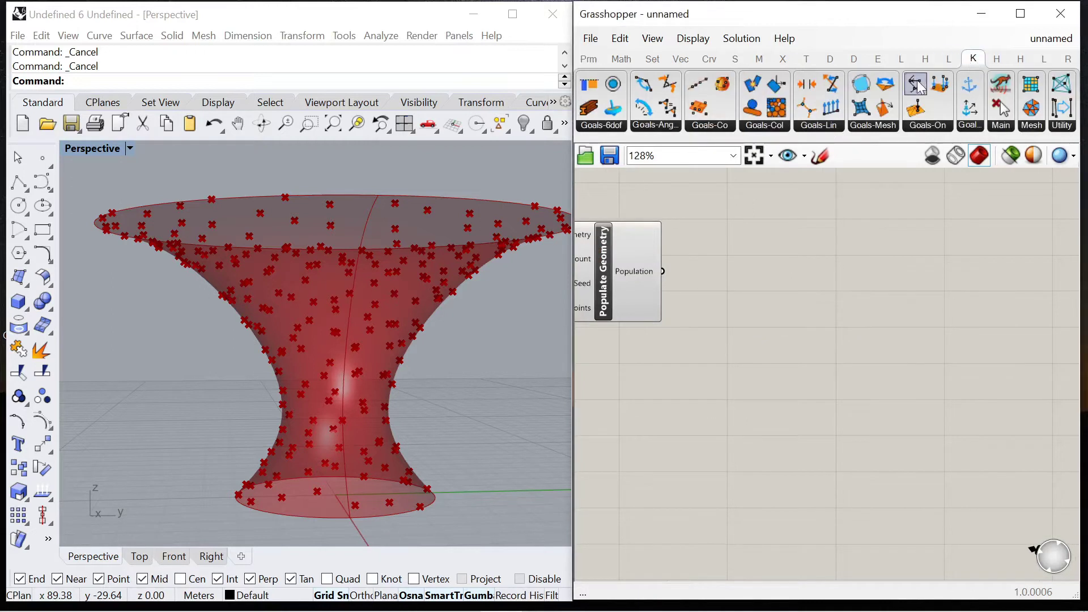
{"action": "left_click", "coordinate": [778, 125]}
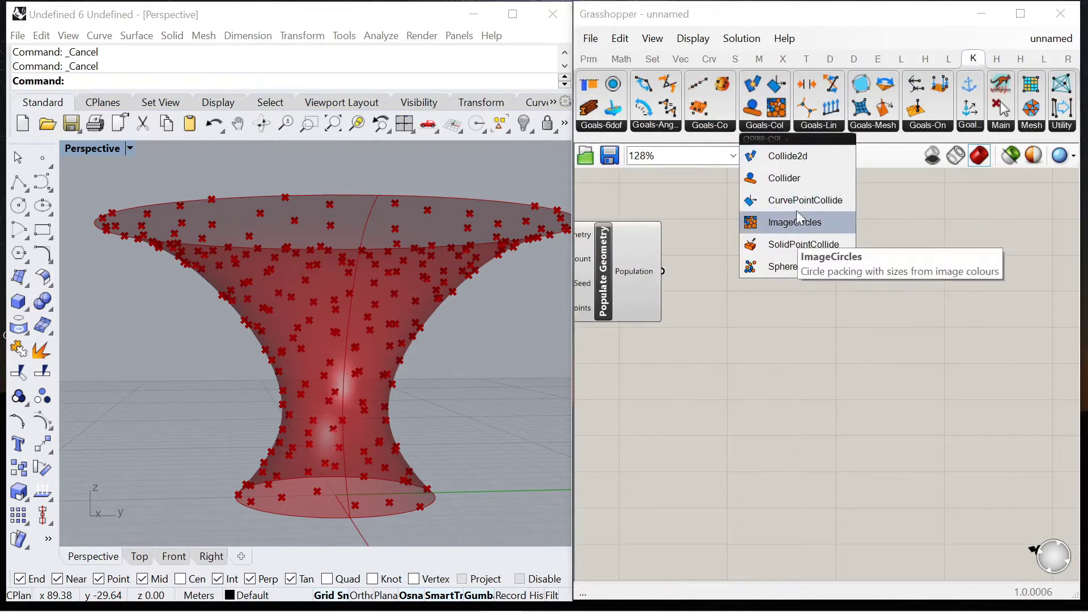
{"action": "left_click_drag", "start_coordinate": [788, 180], "coordinate": [805, 326]}
- Connect the Population output to the Collider's Objects input and move the Collider clear of Populate Geometry
{"action": "scroll", "coordinate": [732, 336], "scroll_direction": "up", "scroll_amount": 2}
{"action": "scroll", "coordinate": [732, 330], "scroll_direction": "up", "scroll_amount": 1}
{"action": "left_click_drag", "start_coordinate": [619, 231], "coordinate": [775, 275]}
{"action": "left_click_drag", "start_coordinate": [828, 332], "coordinate": [868, 427]}
- Add a Random component and connect its output to the Collider's Radii input
{"action": "scroll", "coordinate": [857, 352], "scroll_direction": "down", "scroll_amount": 1}
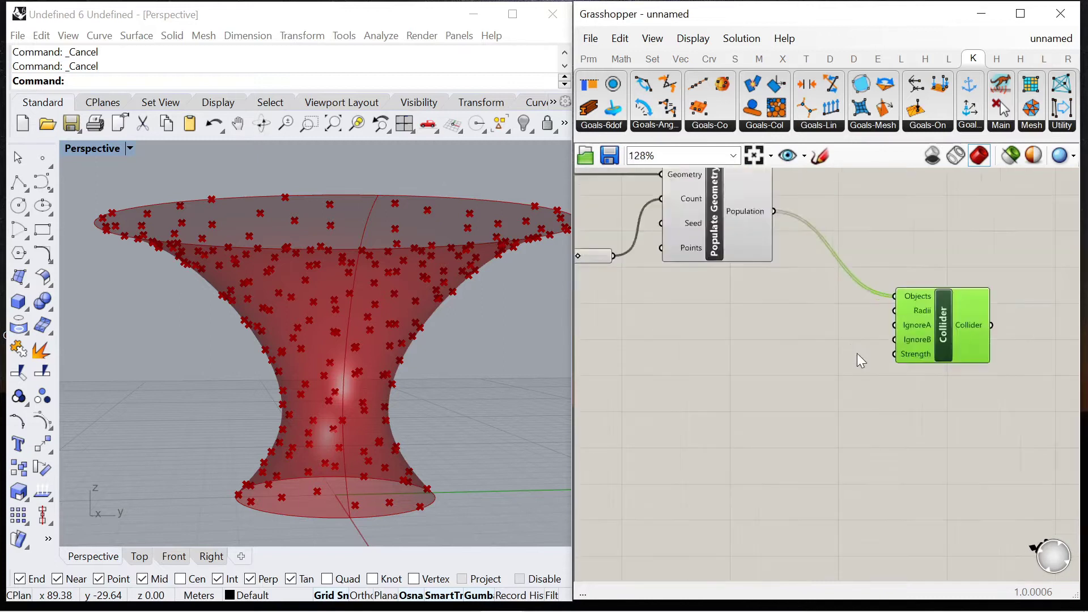
{"action": "double_click", "coordinate": [774, 423]}
{"action": "type", "text": "random"}
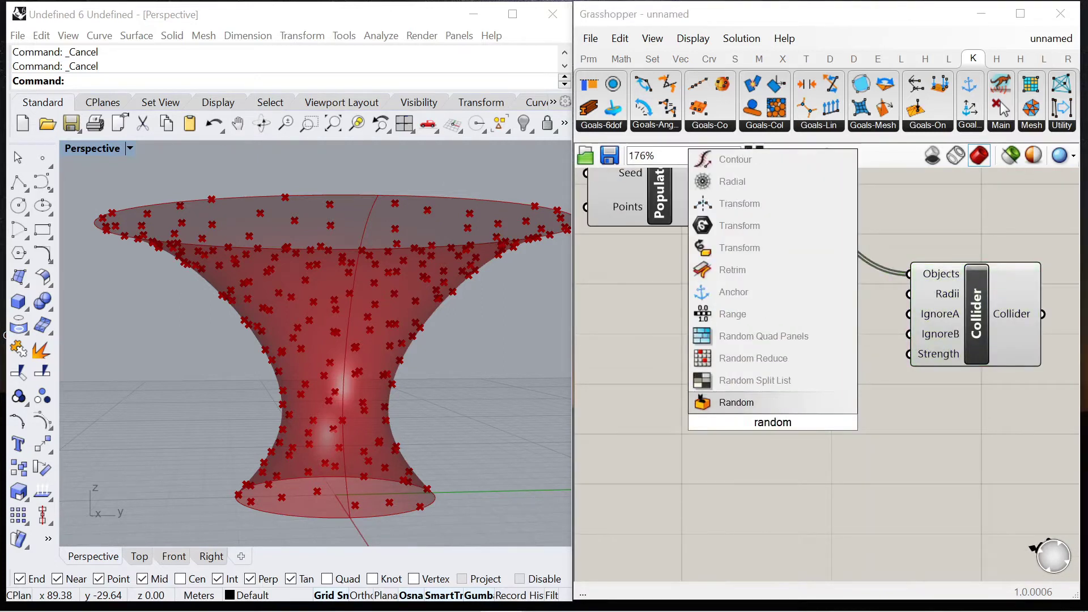
{"action": "key", "text": "Return"}
{"action": "left_click_drag", "start_coordinate": [840, 421], "coordinate": [909, 295]}
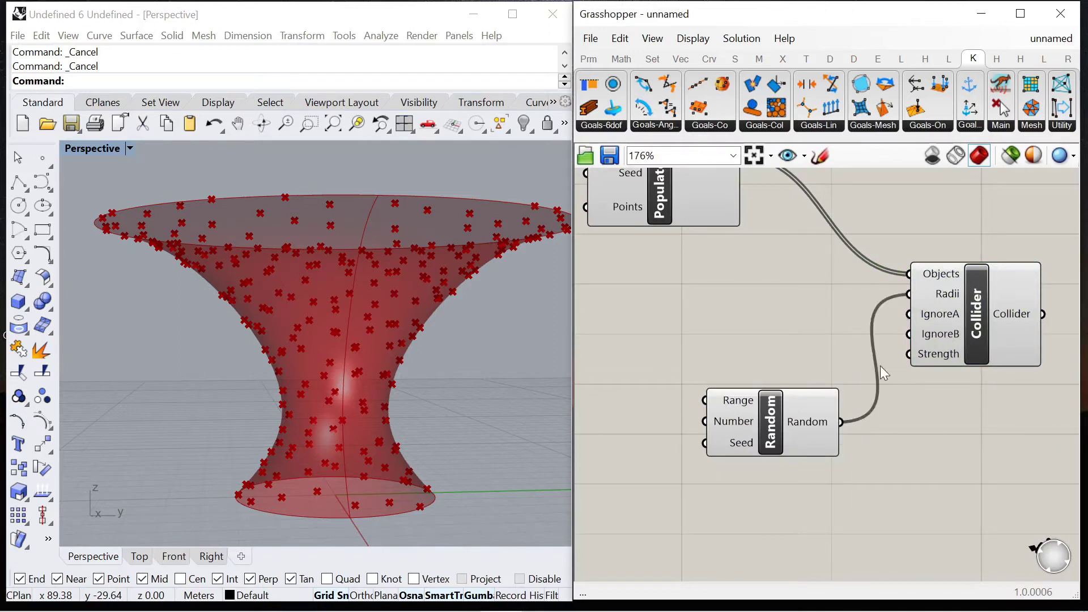
- Connect the 220 point-count slider to the Random component's Number input
{"action": "scroll", "coordinate": [892, 386], "scroll_direction": "down", "scroll_amount": 4}
{"action": "scroll", "coordinate": [731, 332], "scroll_direction": "up", "scroll_amount": 3}
{"action": "left_click_drag", "start_coordinate": [681, 281], "coordinate": [838, 454]}
- Add a Construct Domain component and connect its Domain output to Random's Range input
{"action": "double_click", "coordinate": [698, 491]}
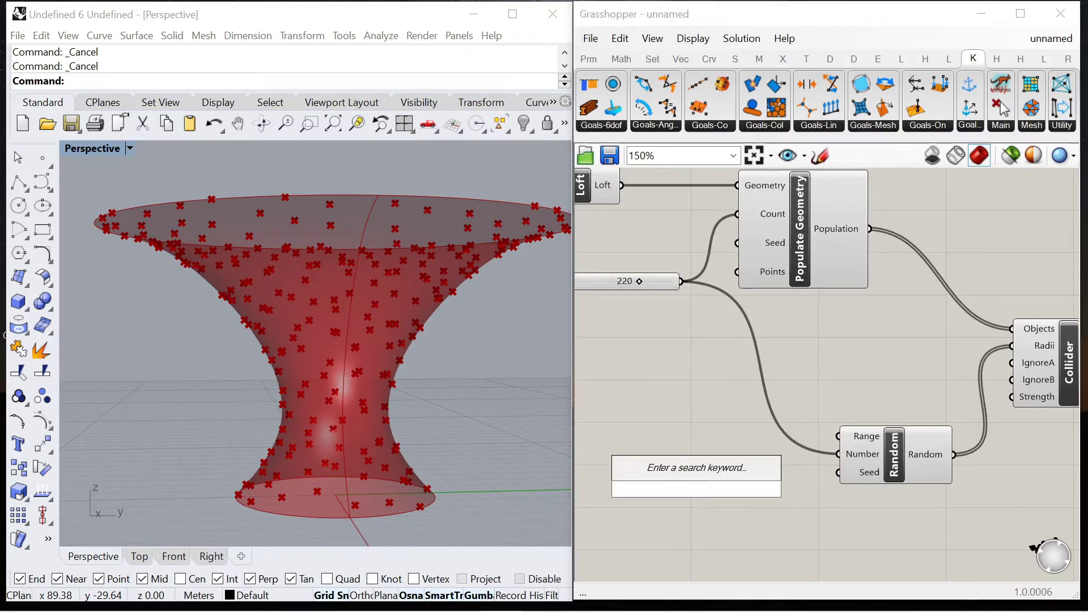
{"action": "type", "text": "construct"}
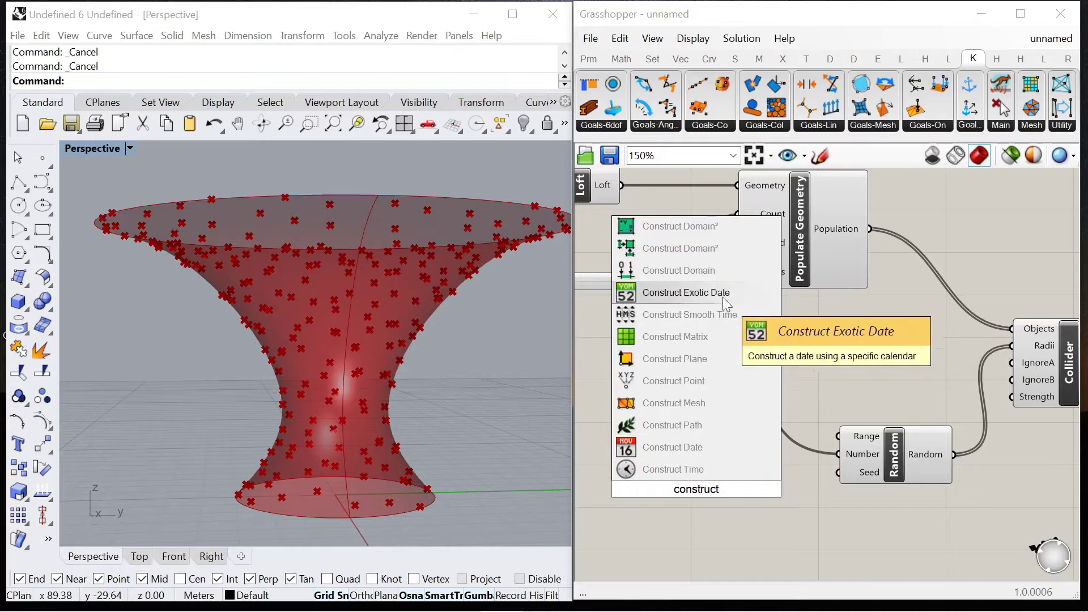
{"action": "left_click", "coordinate": [713, 272]}
{"action": "left_click_drag", "start_coordinate": [696, 508], "coordinate": [683, 454]}
- Feed Construct Domain's start and end from number sliders ranging 0 to 1.0, set to 0.1 and 0.7
{"action": "scroll", "coordinate": [669, 462], "scroll_direction": "down", "scroll_amount": 2}
{"action": "scroll", "coordinate": [604, 488], "scroll_direction": "up", "scroll_amount": 3}
{"action": "double_click", "coordinate": [630, 450]}
{"action": "type", "text": "0<1.0"}
{"action": "key", "text": "Return"}
{"action": "scroll", "coordinate": [766, 433], "scroll_direction": "down", "scroll_amount": 2}
{"action": "scroll", "coordinate": [624, 453], "scroll_direction": "up", "scroll_amount": 3}
{"action": "left_click_drag", "start_coordinate": [623, 440], "coordinate": [613, 416]}
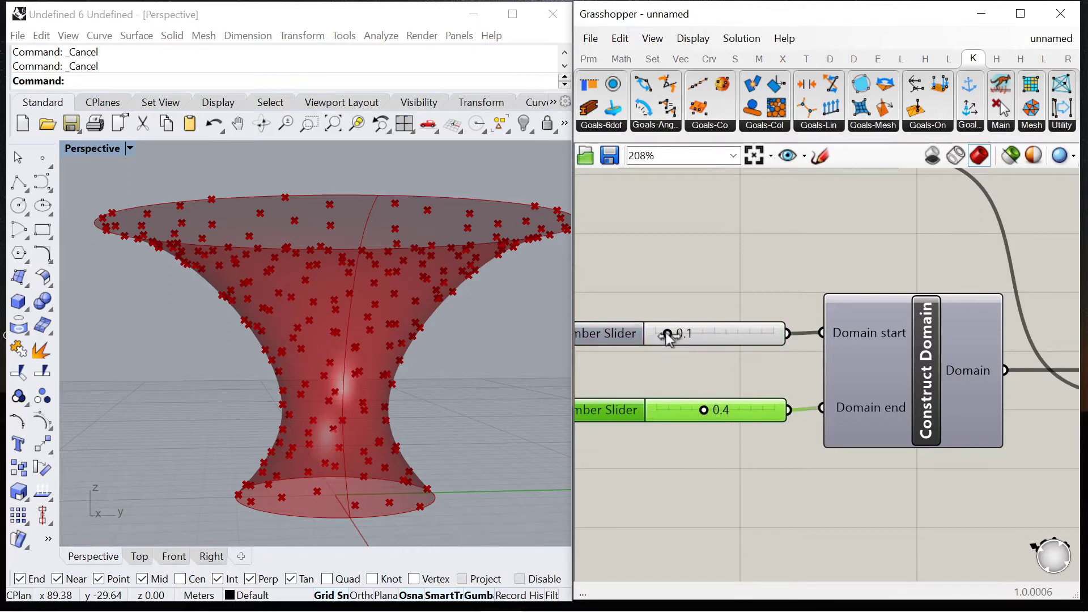
{"action": "left_click_drag", "start_coordinate": [713, 413], "coordinate": [737, 412]}
- Add a BouncySolver component and connect the Collider output to its GoalObjects input
{"action": "scroll", "coordinate": [716, 358], "scroll_direction": "down", "scroll_amount": 5}
{"action": "scroll", "coordinate": [828, 314], "scroll_direction": "up", "scroll_amount": 2}
{"action": "scroll", "coordinate": [828, 314], "scroll_direction": "up", "scroll_amount": 3}
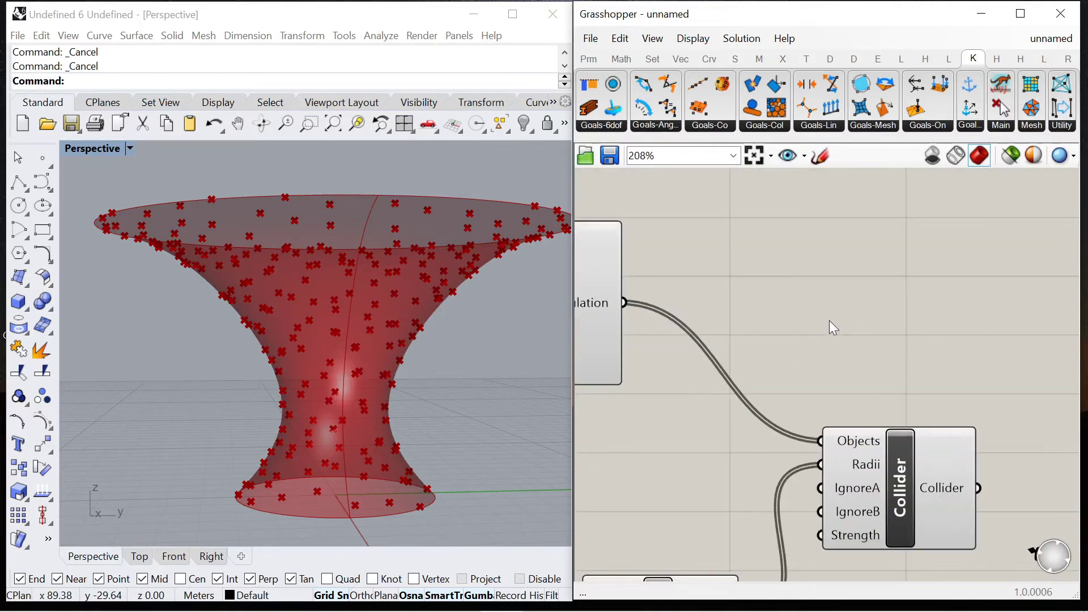
{"action": "scroll", "coordinate": [836, 374], "scroll_direction": "down", "scroll_amount": 3}
{"action": "scroll", "coordinate": [801, 334], "scroll_direction": "up", "scroll_amount": 3}
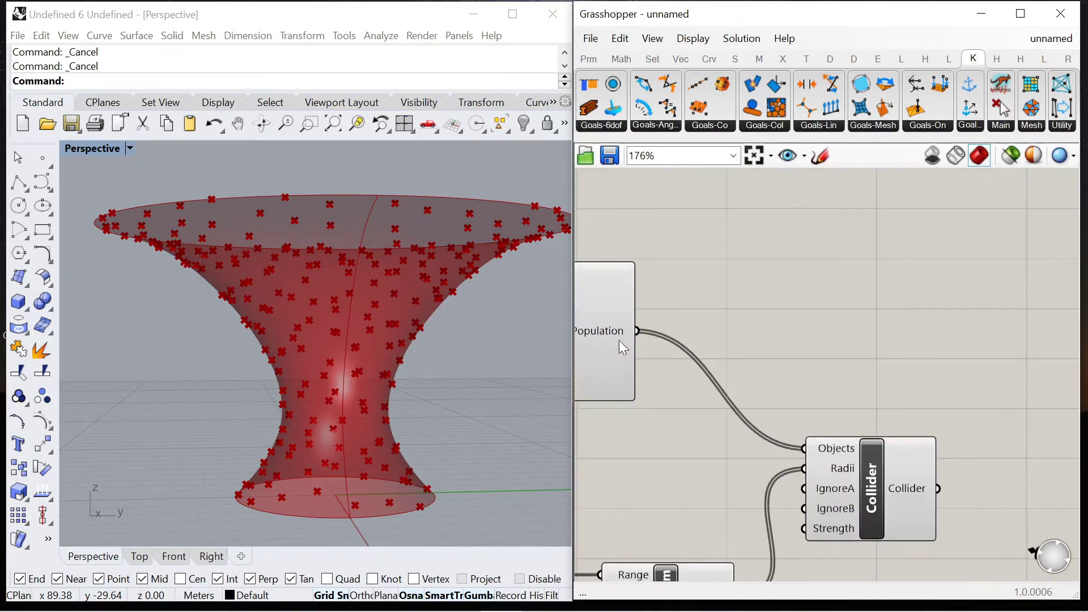
{"action": "scroll", "coordinate": [801, 331], "scroll_direction": "down", "scroll_amount": 2}
{"action": "double_click", "coordinate": [946, 338]}
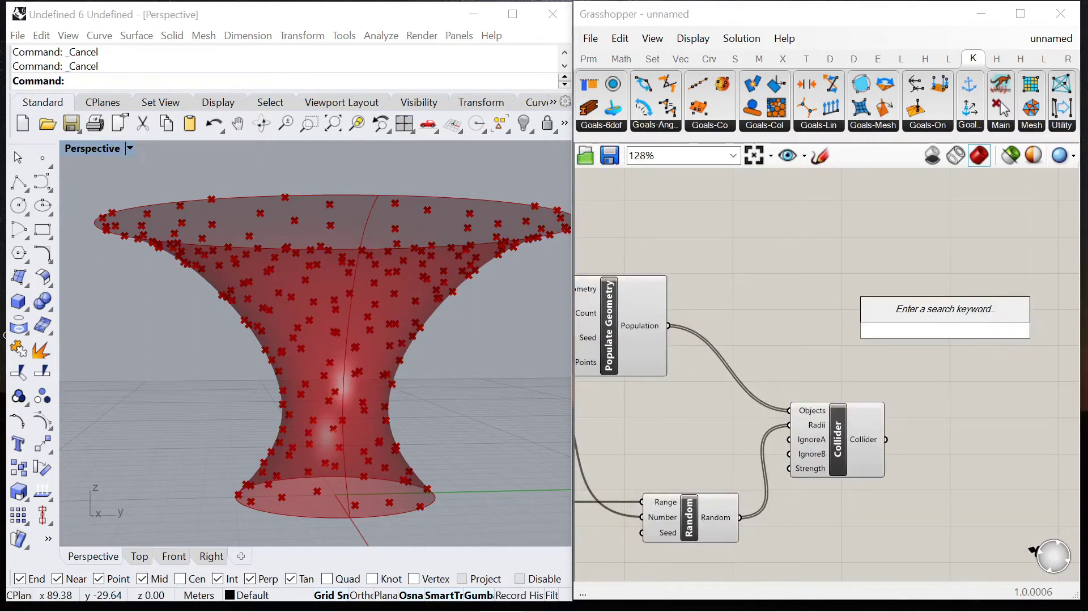
{"action": "type", "text": "bouncy"}
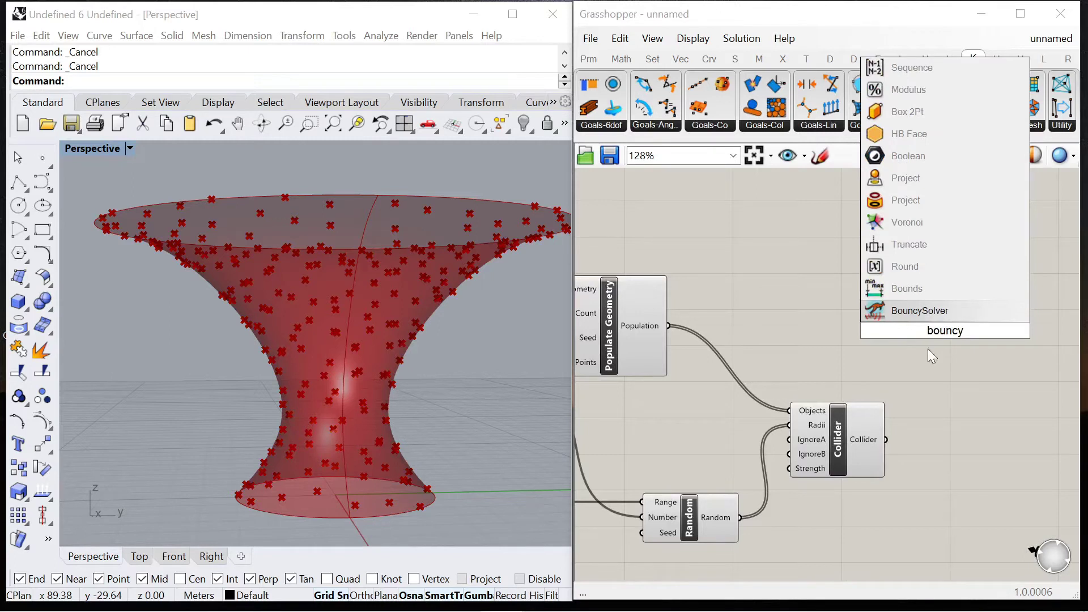
{"action": "key", "text": "Return"}
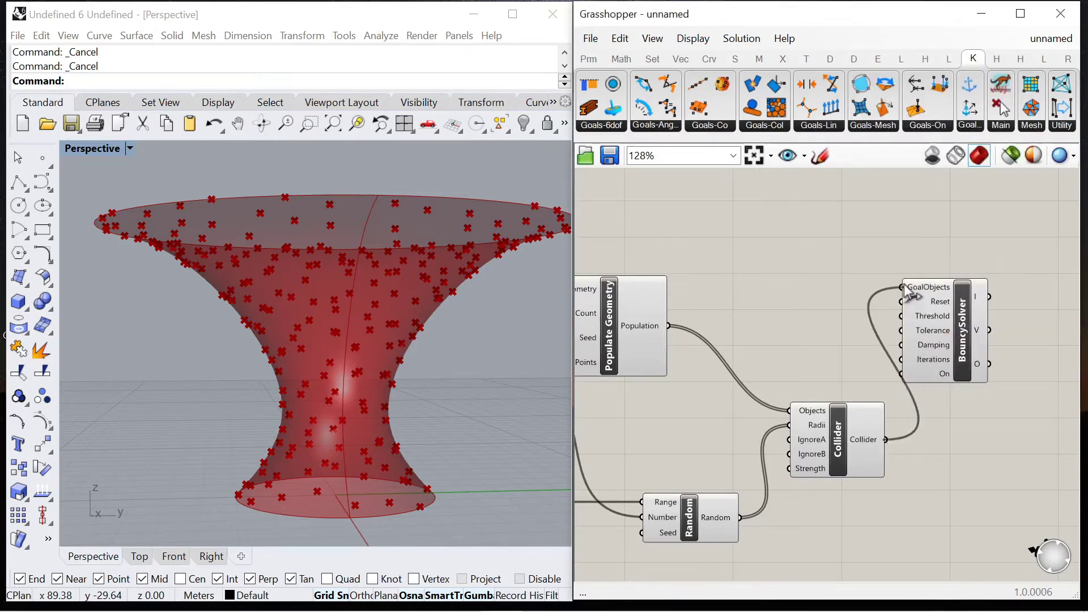
{"action": "left_click_drag", "start_coordinate": [945, 335], "coordinate": [989, 329]}
- Try different values for the radius domain's start and set it to 0.3
{"action": "scroll", "coordinate": [932, 297], "scroll_direction": "down", "scroll_amount": 3}
{"action": "scroll", "coordinate": [655, 419], "scroll_direction": "up", "scroll_amount": 3}
{"action": "scroll", "coordinate": [657, 417], "scroll_direction": "up", "scroll_amount": 3}
{"action": "left_click_drag", "start_coordinate": [635, 312], "coordinate": [749, 298]}
{"action": "right_click_drag", "start_coordinate": [389, 394], "coordinate": [341, 403]}
{"action": "left_click_drag", "start_coordinate": [750, 297], "coordinate": [736, 298]}
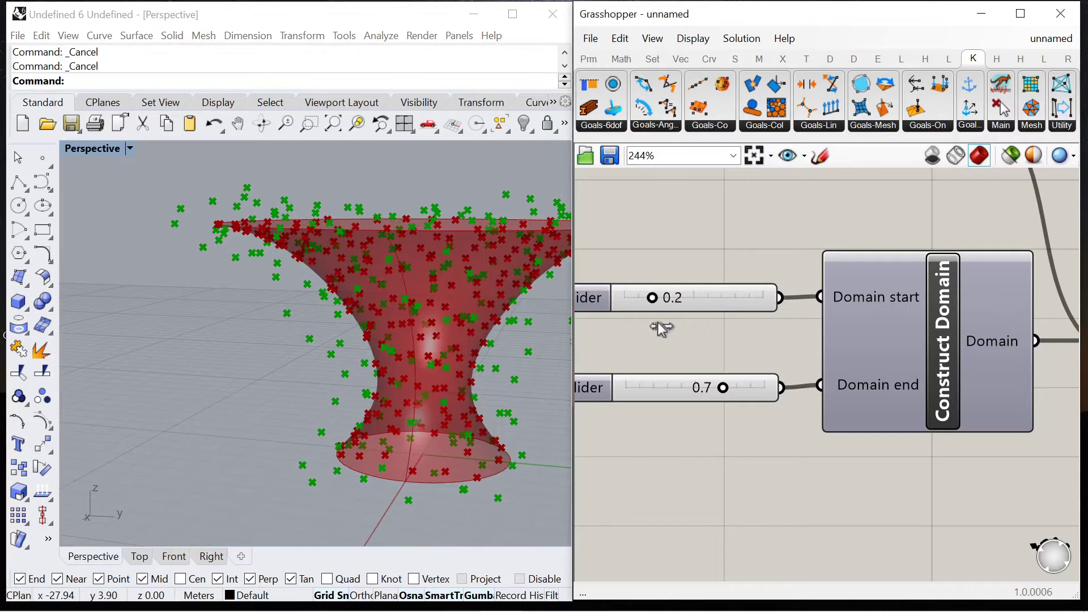
- Add a Boolean Toggle, connect it to BouncySolver's Reset input and set it to True
{"action": "scroll", "coordinate": [663, 329], "scroll_direction": "down", "scroll_amount": 8}
{"action": "scroll", "coordinate": [824, 367], "scroll_direction": "up", "scroll_amount": 6}
{"action": "double_click", "coordinate": [830, 446]}
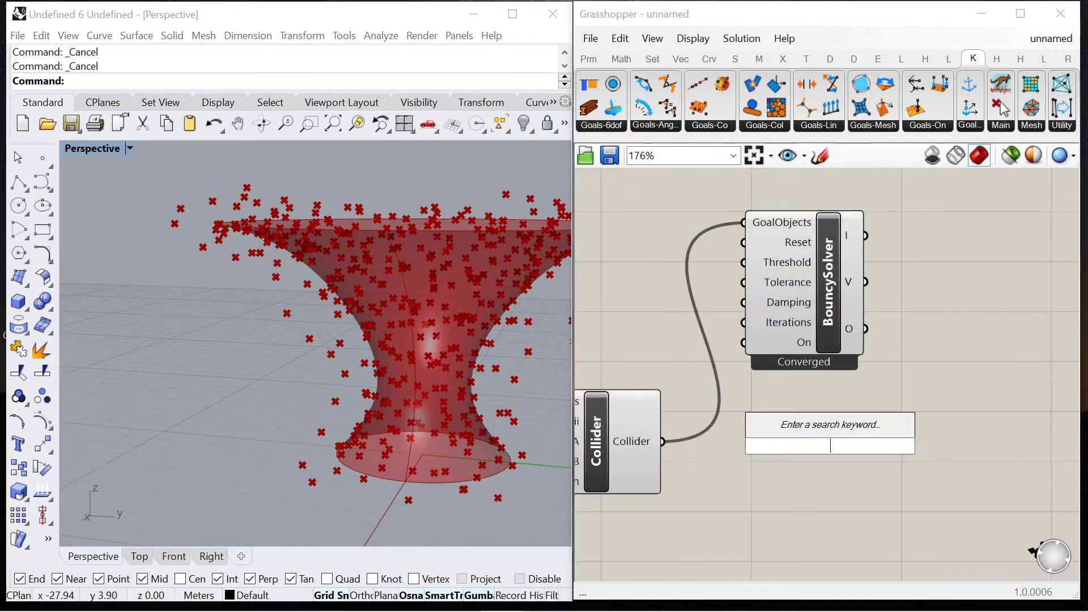
{"action": "type", "text": "boolean"}
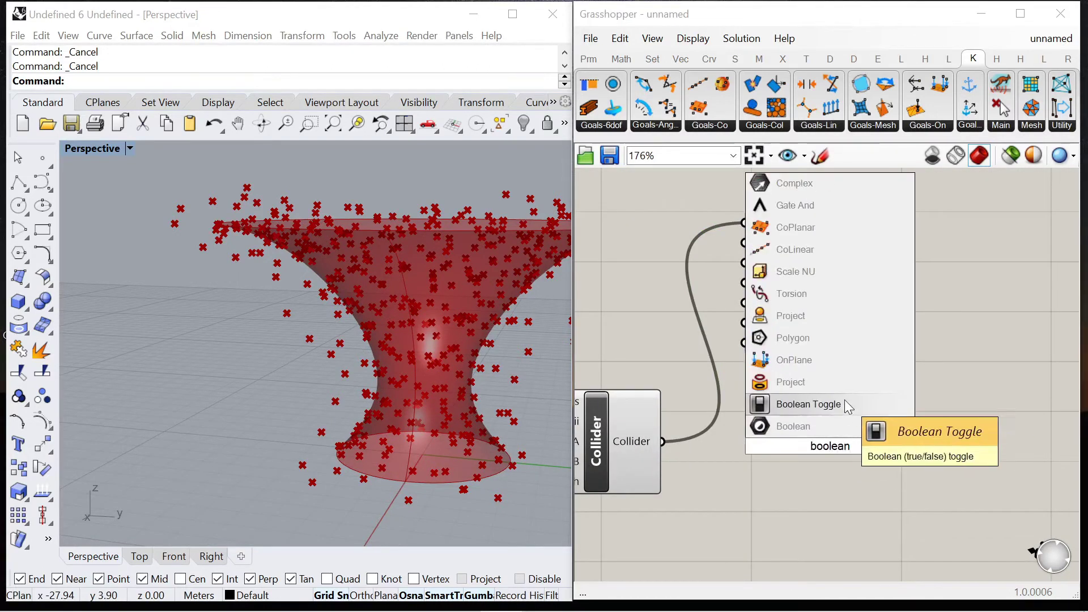
{"action": "left_click", "coordinate": [844, 401]}
{"action": "left_click_drag", "start_coordinate": [825, 321], "coordinate": [748, 245]}
{"action": "left_click_drag", "start_coordinate": [827, 280], "coordinate": [1012, 326]}
{"action": "left_click", "coordinate": [884, 444]}
- Add Kangaroo's OnMesh goal and connect the Population output to its Points input
{"action": "scroll", "coordinate": [1015, 343], "scroll_direction": "down", "scroll_amount": 5}
{"action": "scroll", "coordinate": [805, 340], "scroll_direction": "up", "scroll_amount": 3}
{"action": "double_click", "coordinate": [803, 340]}
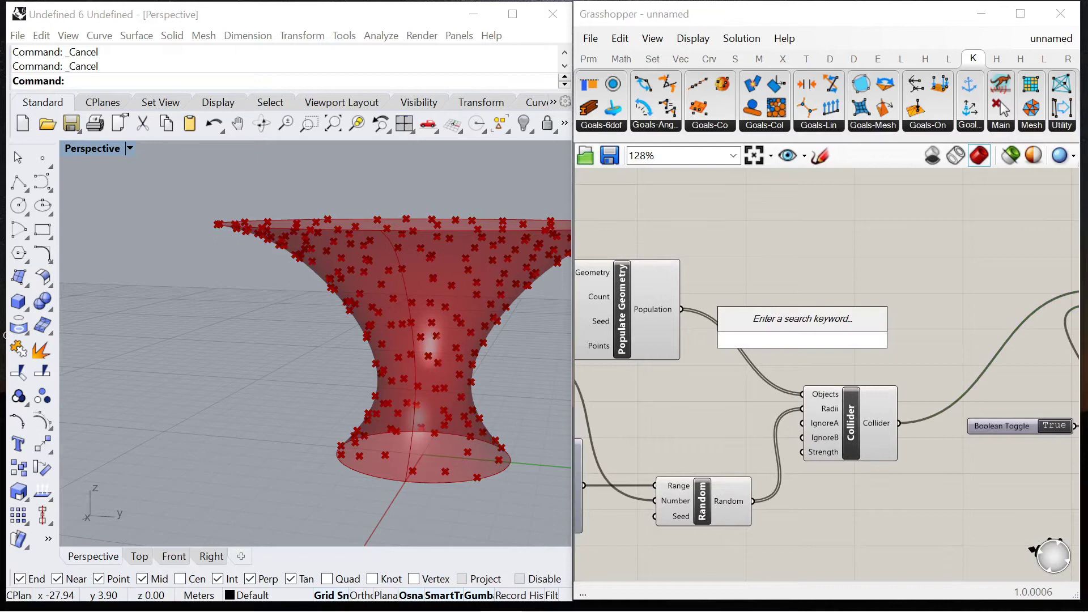
{"action": "left_click", "coordinate": [928, 124]}
{"action": "left_click_drag", "start_coordinate": [944, 177], "coordinate": [802, 321]}
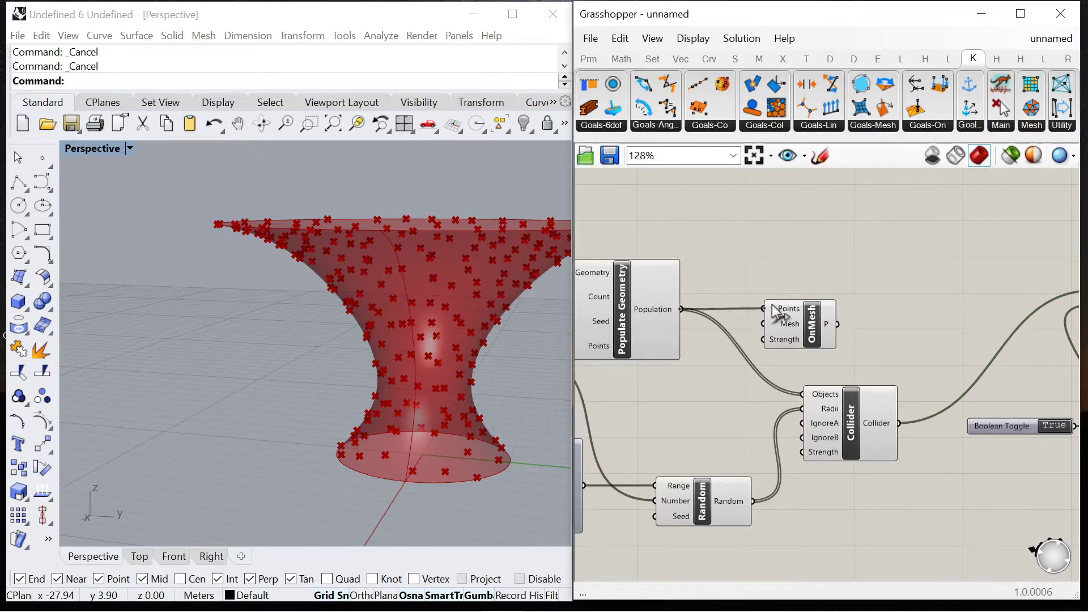
- Connect the Loft output to OnMesh's Mesh input and rearrange OnMesh and Populate Geometry for clear wiring
{"action": "scroll", "coordinate": [772, 304], "scroll_direction": "down", "scroll_amount": 4}
{"action": "scroll", "coordinate": [702, 316], "scroll_direction": "up", "scroll_amount": 4}
{"action": "left_click", "coordinate": [703, 316]}
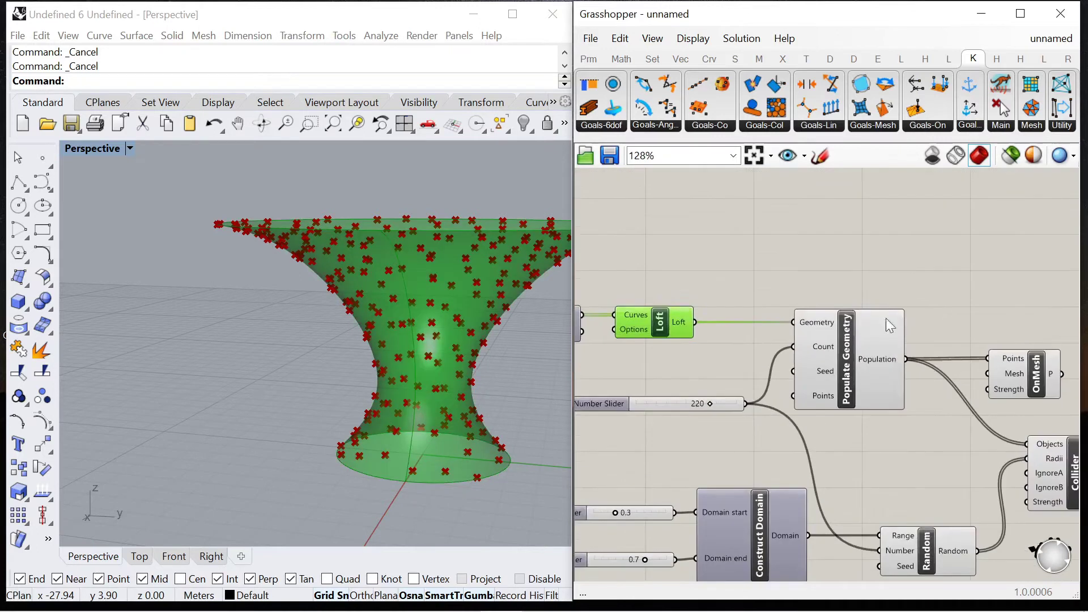
{"action": "left_click_drag", "start_coordinate": [1015, 374], "coordinate": [1008, 281]}
{"action": "left_click_drag", "start_coordinate": [804, 297], "coordinate": [982, 276]}
{"action": "right_click_drag", "start_coordinate": [859, 369], "coordinate": [834, 363]}
{"action": "left_click_drag", "start_coordinate": [834, 362], "coordinate": [857, 371]}
{"action": "right_click_drag", "start_coordinate": [982, 318], "coordinate": [900, 336]}
{"action": "left_click_drag", "start_coordinate": [920, 282], "coordinate": [932, 309]}
{"action": "left_click_drag", "start_coordinate": [735, 413], "coordinate": [766, 440]}
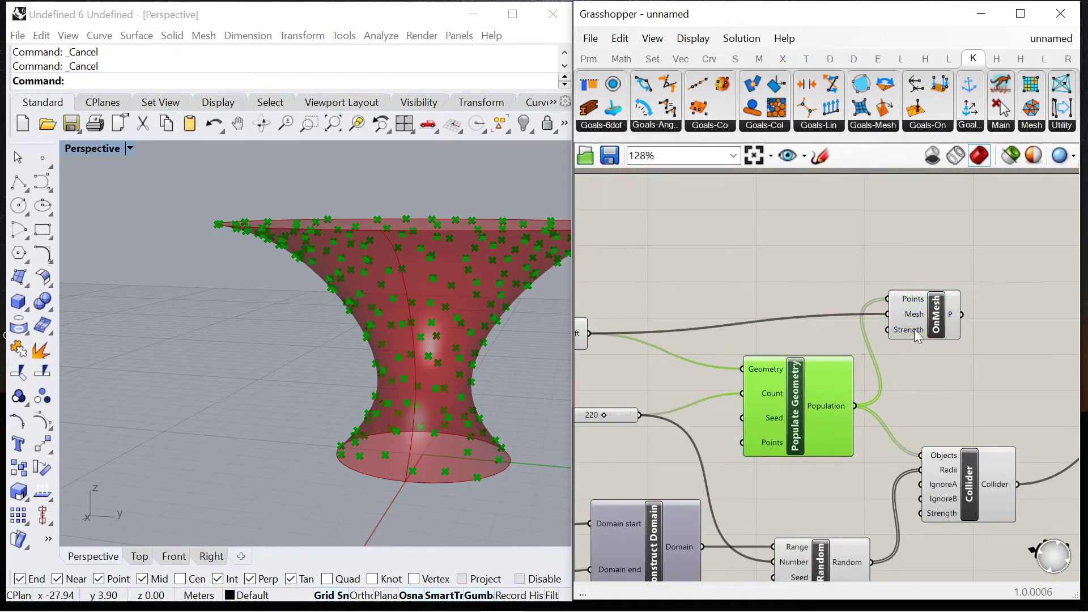
{"action": "left_click_drag", "start_coordinate": [915, 318], "coordinate": [939, 335]}
- Connect the OnMesh output to BouncySolver's GoalObjects input alongside the Collider goal
{"action": "right_click_drag", "start_coordinate": [952, 322], "coordinate": [802, 332]}
{"action": "scroll", "coordinate": [802, 333], "scroll_direction": "down", "scroll_amount": 5}
{"action": "scroll", "coordinate": [805, 339], "scroll_direction": "up", "scroll_amount": 5}
{"action": "left_click_drag", "start_coordinate": [731, 324], "coordinate": [946, 345]}
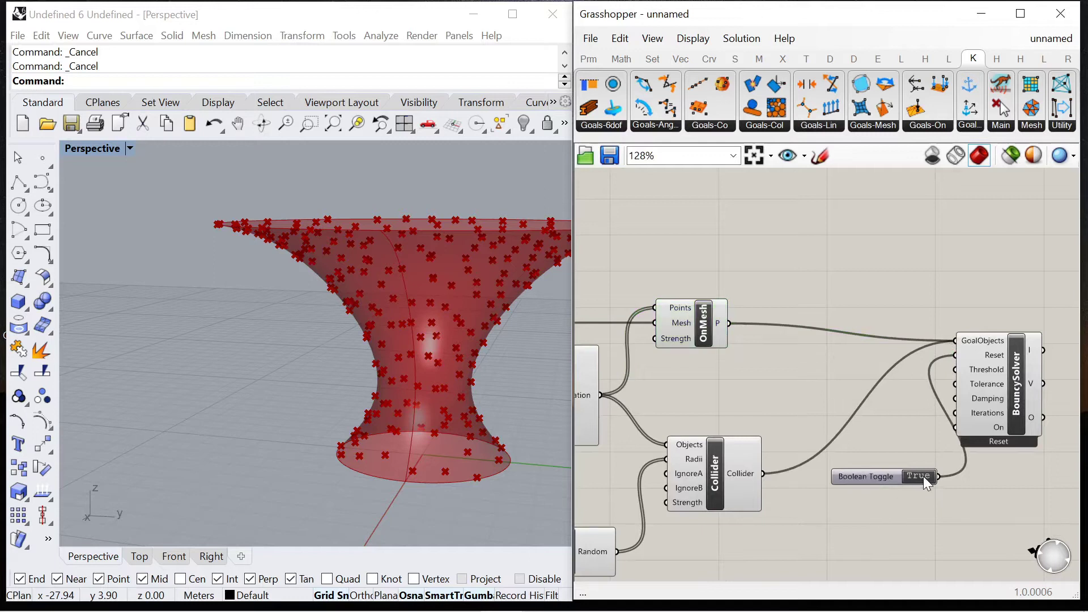
- Set the solver's reset toggle to False and move it between OnMesh and BouncySolver
{"action": "left_click", "coordinate": [923, 476]}
{"action": "left_click_drag", "start_coordinate": [873, 466], "coordinate": [815, 408]}
{"action": "left_click_drag", "start_coordinate": [794, 353], "coordinate": [794, 352]}
{"action": "scroll", "coordinate": [408, 385], "scroll_direction": "up", "scroll_amount": 4}
{"action": "scroll", "coordinate": [443, 407], "scroll_direction": "down", "scroll_amount": 1}
{"action": "right_click_drag", "start_coordinate": [444, 407], "coordinate": [421, 415]}
{"action": "scroll", "coordinate": [919, 338], "scroll_direction": "down", "scroll_amount": 4}
{"action": "scroll", "coordinate": [900, 373], "scroll_direction": "up", "scroll_amount": 4}
- Add a Circle component with Plane and Radius inputs and connect BouncySolver's V output to its Plane input
{"action": "double_click", "coordinate": [901, 373]}
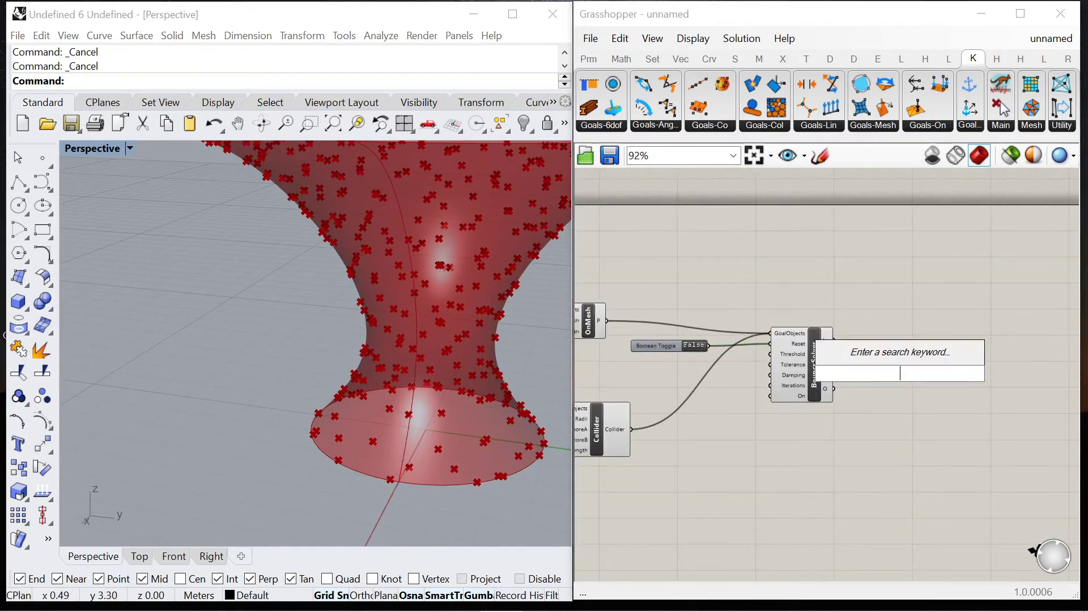
{"action": "type", "text": "circle"}
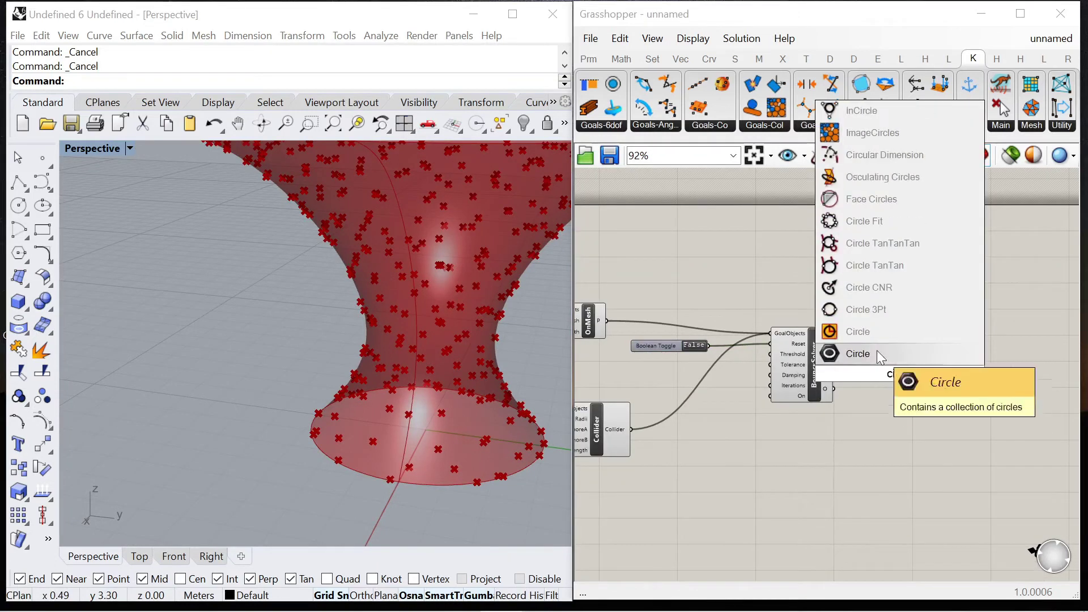
{"action": "left_click", "coordinate": [871, 354]}
{"action": "scroll", "coordinate": [856, 355], "scroll_direction": "up", "scroll_amount": 2}
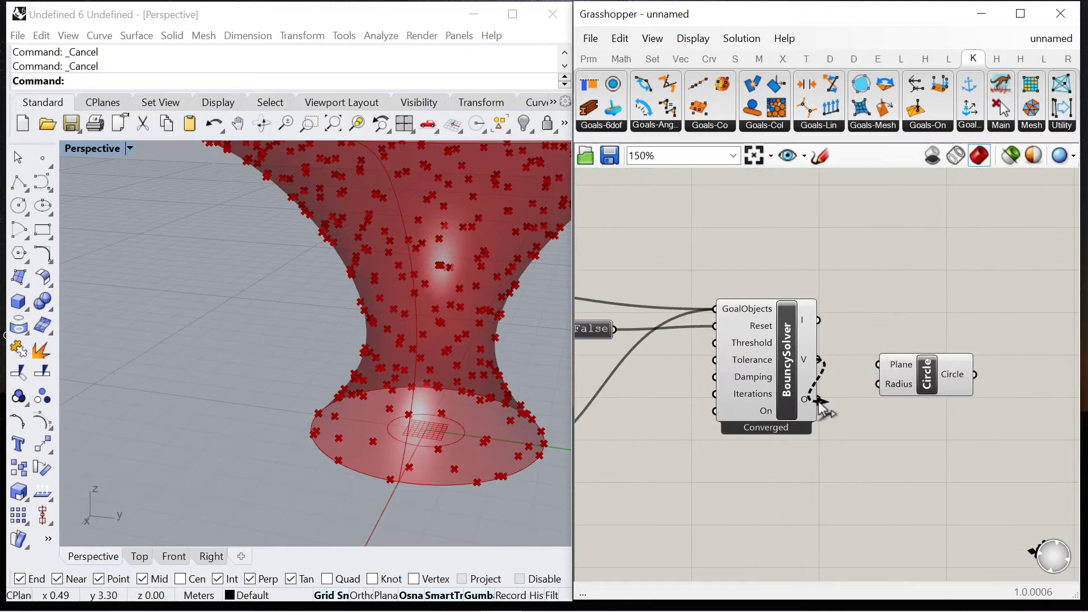
{"action": "left_click_drag", "start_coordinate": [879, 367], "coordinate": [957, 386]}
{"action": "scroll", "coordinate": [738, 452], "scroll_direction": "down", "scroll_amount": 2}
{"action": "mouse_move", "coordinate": [443, 439]}
{"action": "right_mouse_down"}
{"action": "mouse_move", "coordinate": [369, 416]}
{"action": "mouse_move", "coordinate": [446, 432]}
{"action": "right_mouse_up"}
{"action": "scroll", "coordinate": [885, 294], "scroll_direction": "up", "scroll_amount": 2}
{"action": "double_click", "coordinate": [874, 337]}
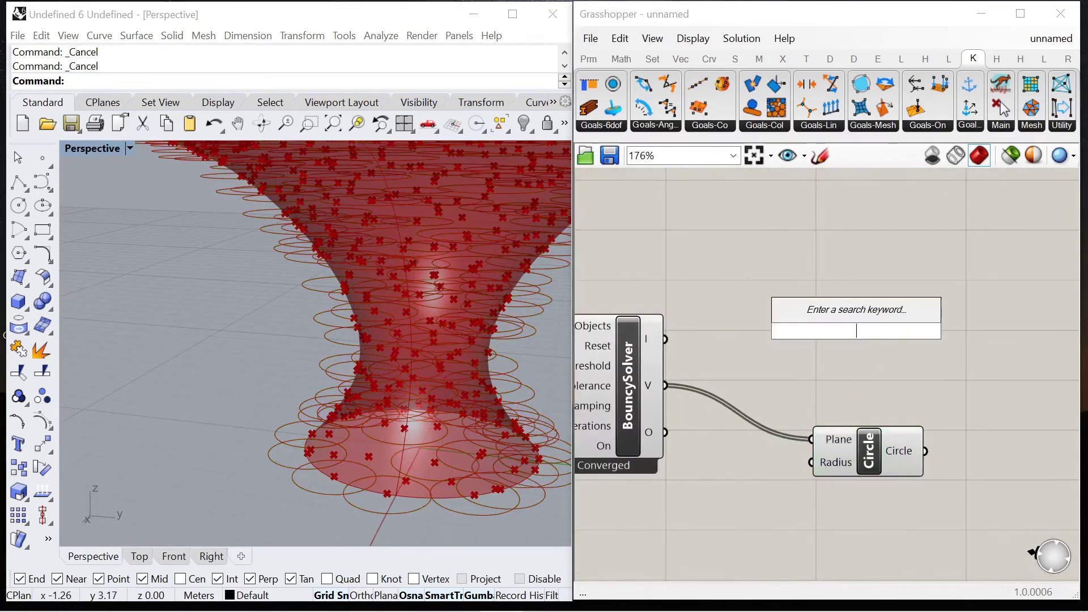
{"action": "type", "text": "clos"}
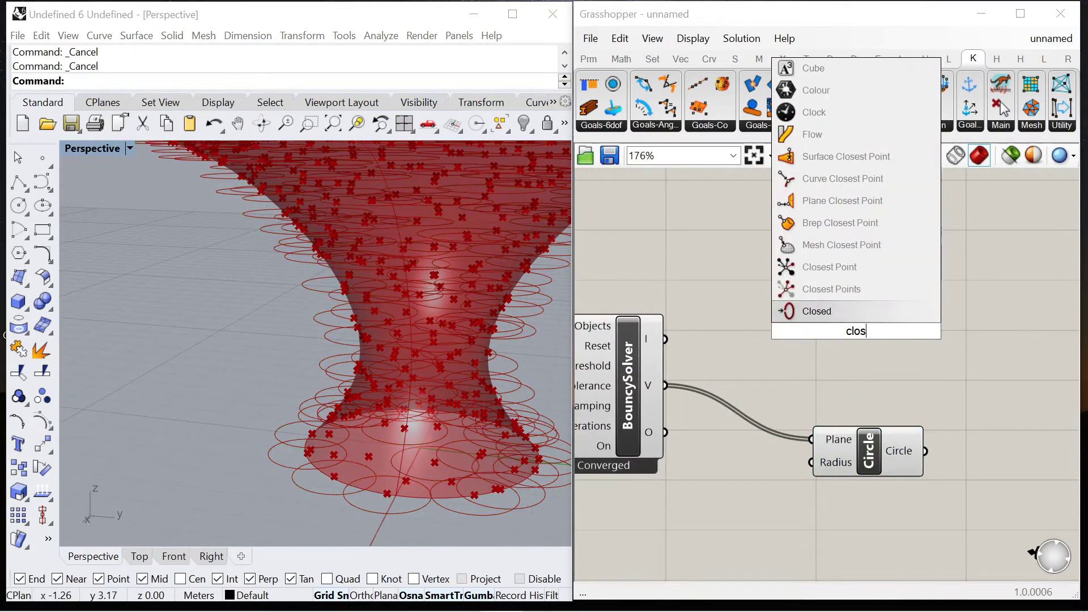
{"action": "left_click", "coordinate": [842, 295]}
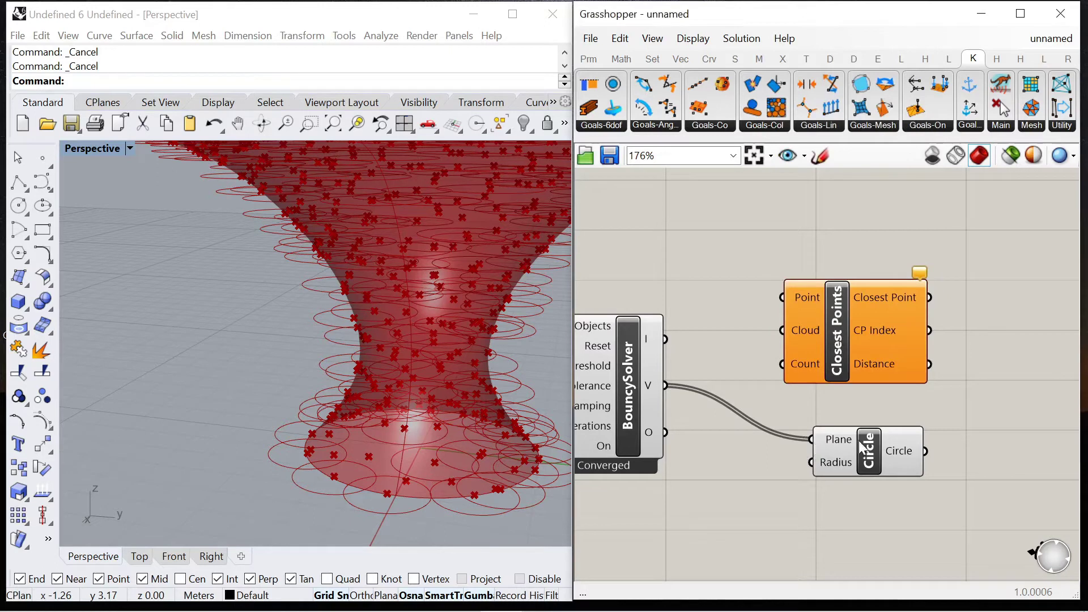
{"action": "left_click", "coordinate": [838, 360]}
{"action": "key", "text": "Delete"}
- Add a Surface Closest Point component above Circle and connect BouncySolver's V output to its Point input
{"action": "double_click", "coordinate": [837, 359]}
{"action": "type", "text": "surface"}
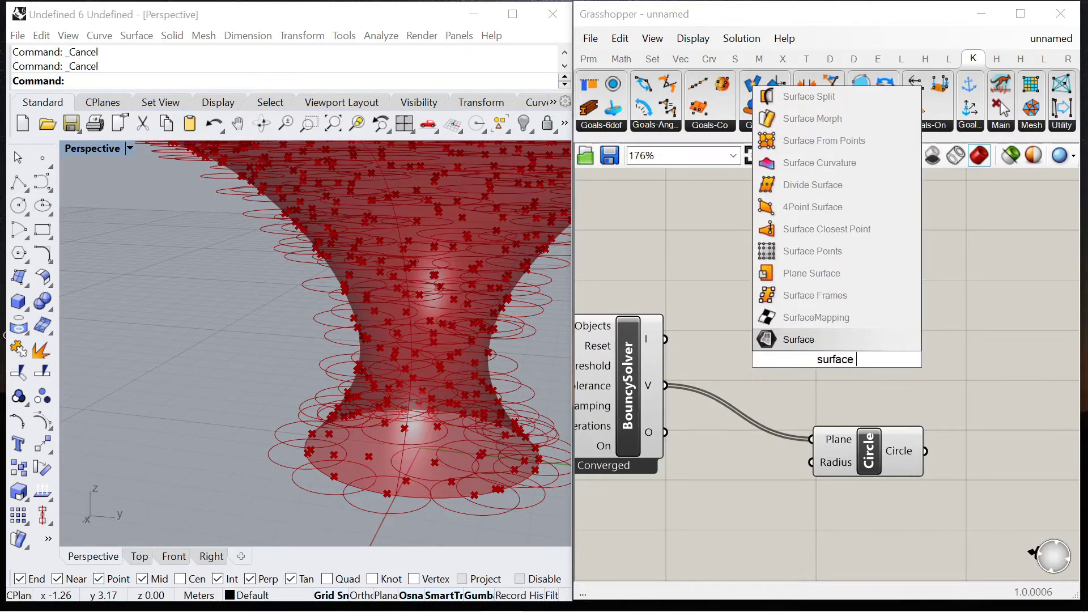
{"action": "type", "text": " close"}
{"action": "left_click", "coordinate": [846, 322]}
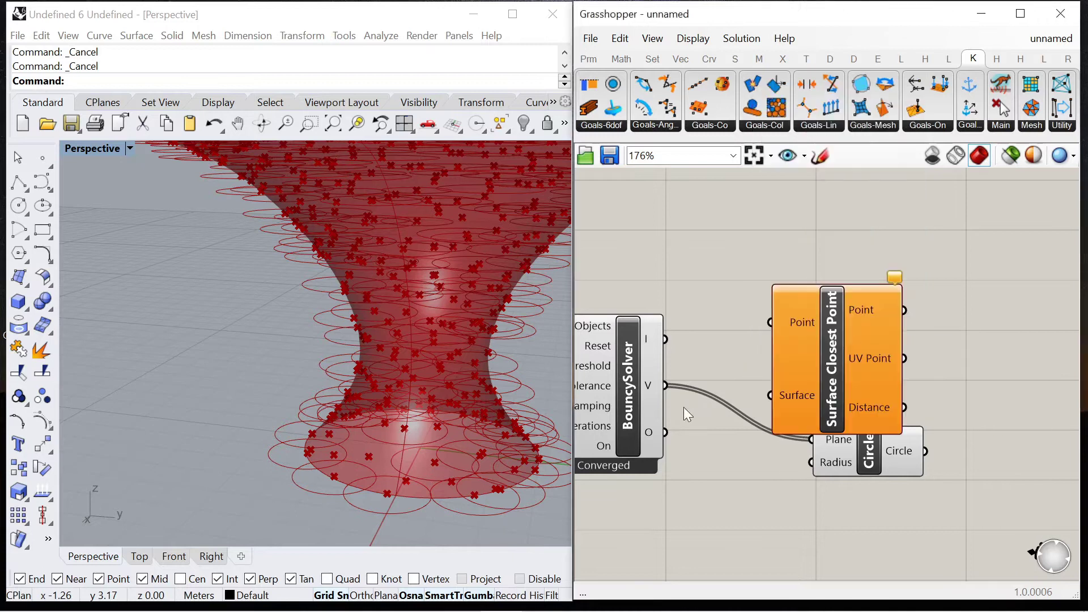
{"action": "scroll", "coordinate": [923, 394], "scroll_direction": "down", "scroll_amount": 7}
{"action": "scroll", "coordinate": [887, 367], "scroll_direction": "up", "scroll_amount": 5}
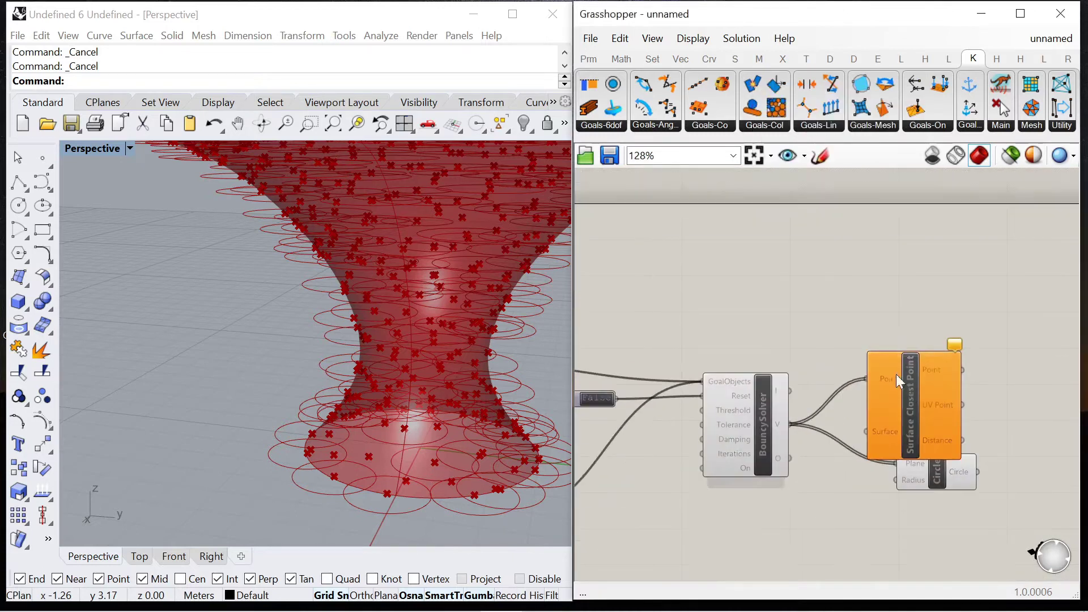
{"action": "left_click_drag", "start_coordinate": [904, 392], "coordinate": [916, 318]}
- Connect the Loft output to Surface Closest Point's Surface input
{"action": "scroll", "coordinate": [916, 318], "scroll_direction": "down", "scroll_amount": 4}
{"action": "scroll", "coordinate": [724, 383], "scroll_direction": "up", "scroll_amount": 2}
{"action": "left_click", "coordinate": [672, 329]}
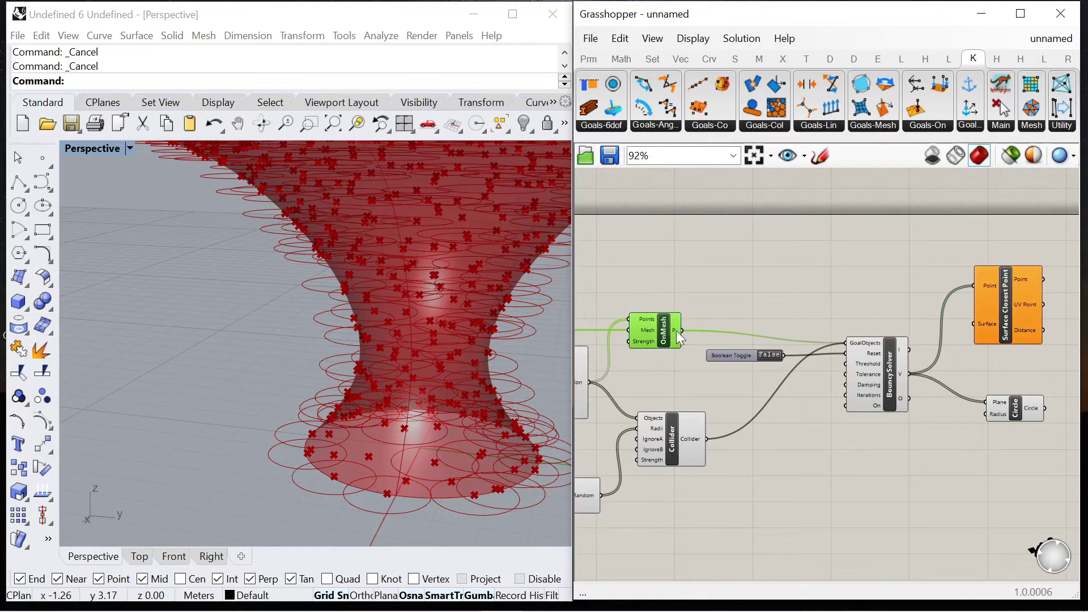
{"action": "scroll", "coordinate": [822, 272], "scroll_direction": "down", "scroll_amount": 3}
{"action": "scroll", "coordinate": [762, 267], "scroll_direction": "up", "scroll_amount": 3}
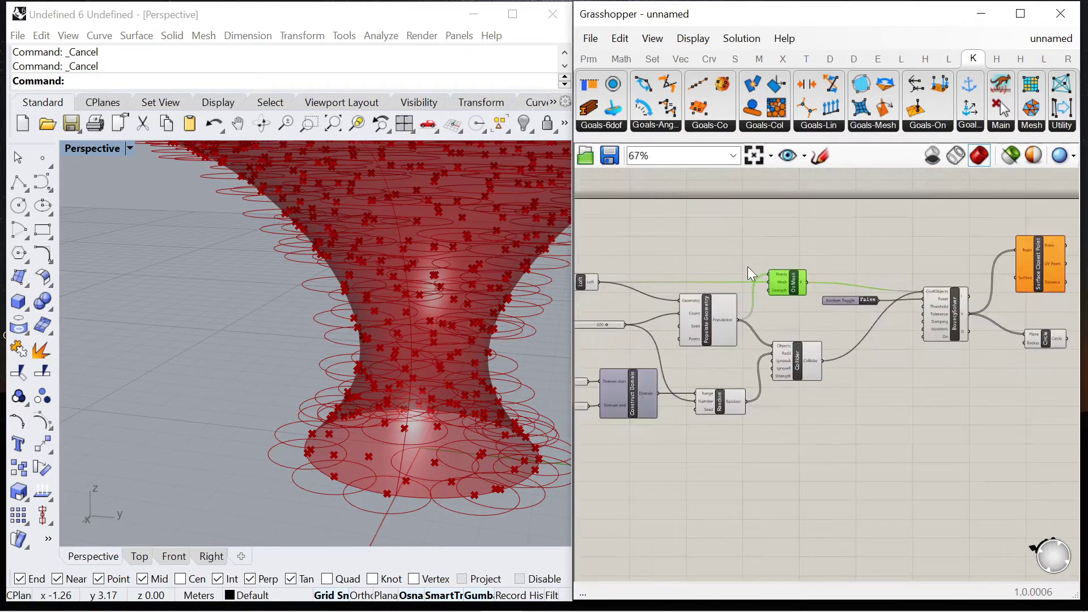
{"action": "left_click", "coordinate": [807, 294]}
{"action": "scroll", "coordinate": [808, 293], "scroll_direction": "down", "scroll_amount": 5}
{"action": "scroll", "coordinate": [666, 288], "scroll_direction": "up", "scroll_amount": 2}
{"action": "left_click_drag", "start_coordinate": [674, 290], "coordinate": [1013, 481]}
{"action": "left_click", "coordinate": [700, 242]}
{"action": "left_click", "coordinate": [697, 255]}
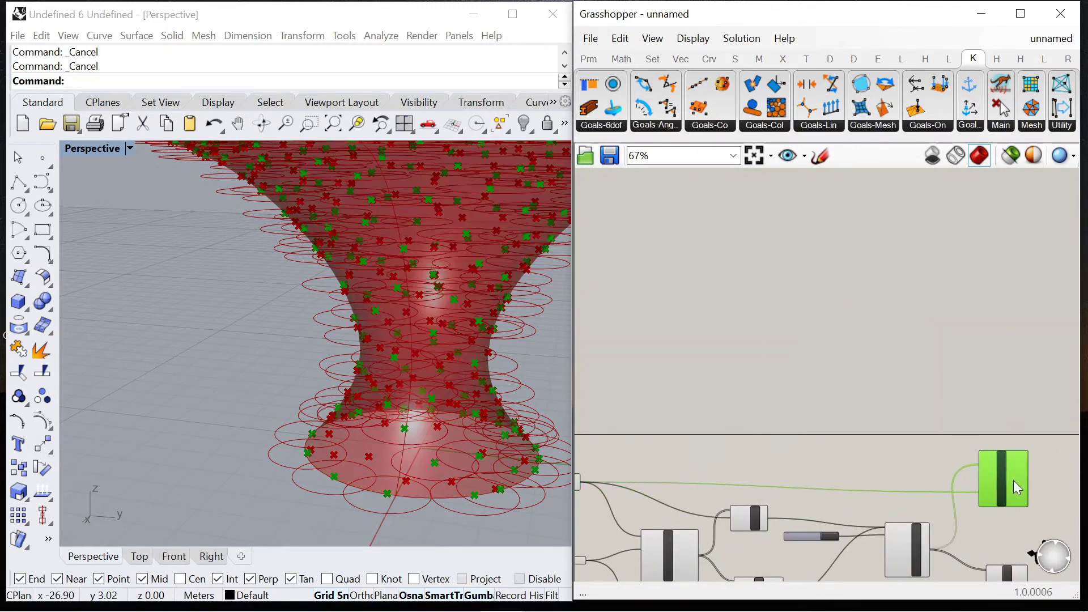
- Add an Evaluate Surface component and place it beside Surface Closest Point
{"action": "scroll", "coordinate": [972, 516], "scroll_direction": "up", "scroll_amount": 5}
{"action": "scroll", "coordinate": [971, 516], "scroll_direction": "down", "scroll_amount": 1}
{"action": "right_click_drag", "start_coordinate": [967, 517], "coordinate": [861, 427]}
{"action": "right_click_drag", "start_coordinate": [915, 542], "coordinate": [868, 466]}
{"action": "scroll", "coordinate": [792, 436], "scroll_direction": "down", "scroll_amount": 1}
{"action": "right_click_drag", "start_coordinate": [791, 436], "coordinate": [754, 455]}
{"action": "scroll", "coordinate": [754, 455], "scroll_direction": "up", "scroll_amount": 3}
{"action": "scroll", "coordinate": [754, 455], "scroll_direction": "down", "scroll_amount": 2}
{"action": "left_click_drag", "start_coordinate": [806, 472], "coordinate": [812, 475]}
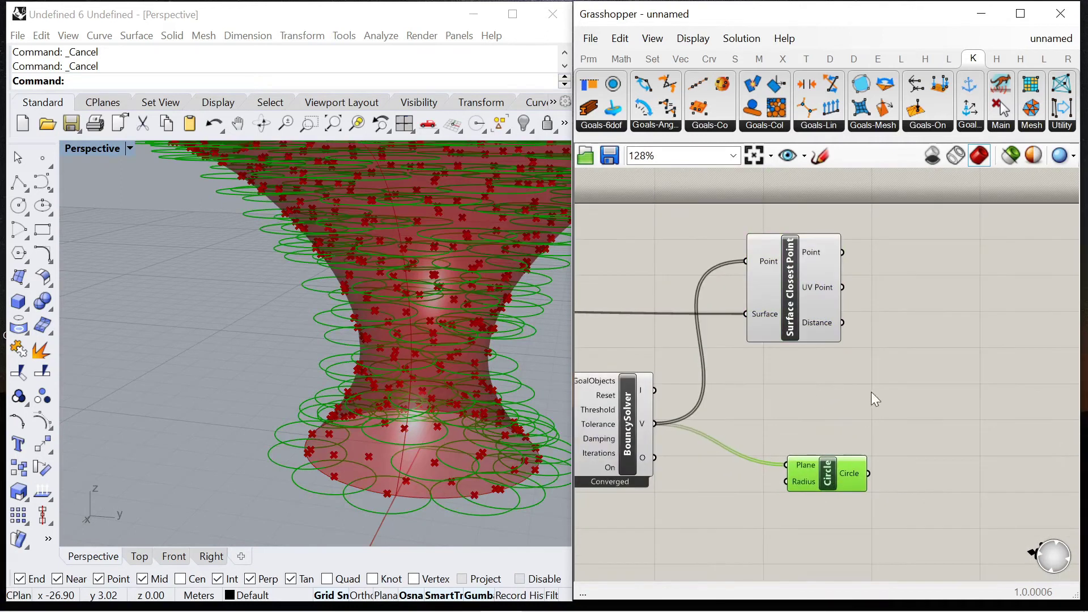
{"action": "double_click", "coordinate": [819, 443]}
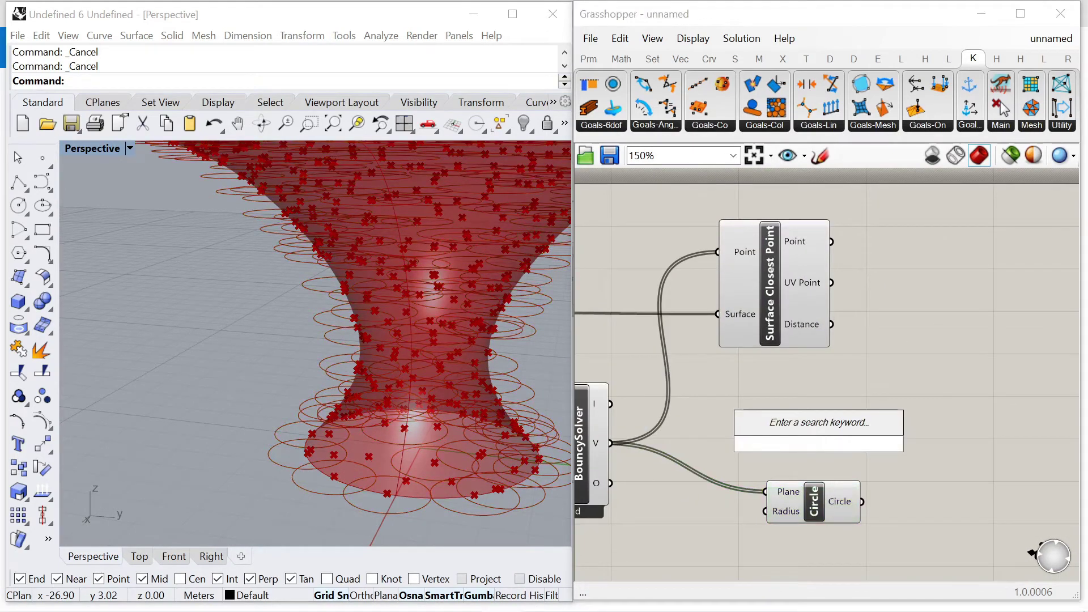
{"action": "type", "text": "evaluate"}
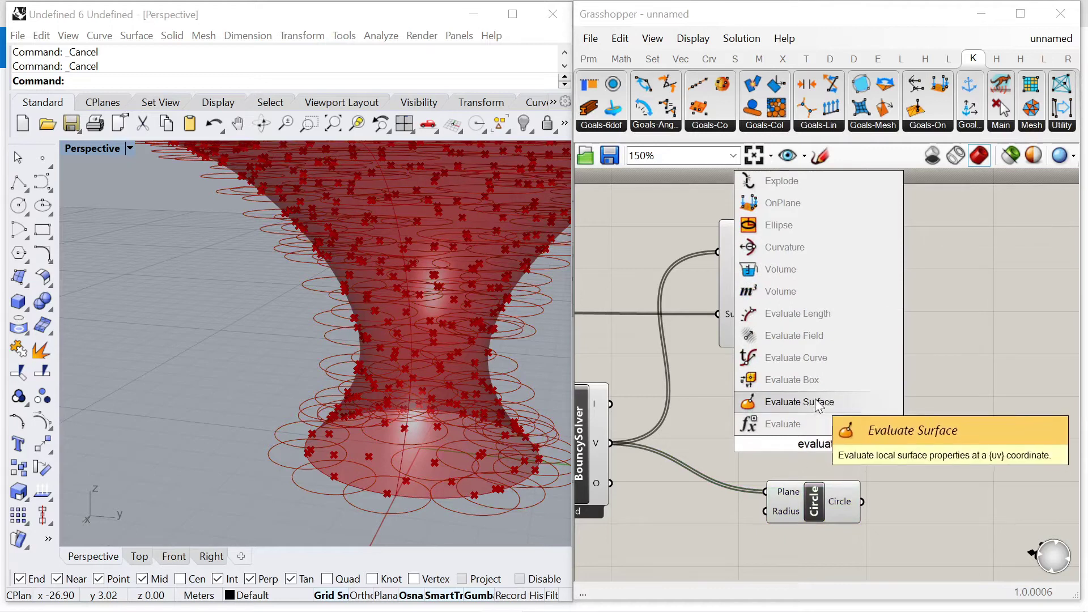
{"action": "left_click", "coordinate": [816, 400]}
{"action": "left_click_drag", "start_coordinate": [887, 397], "coordinate": [947, 346]}
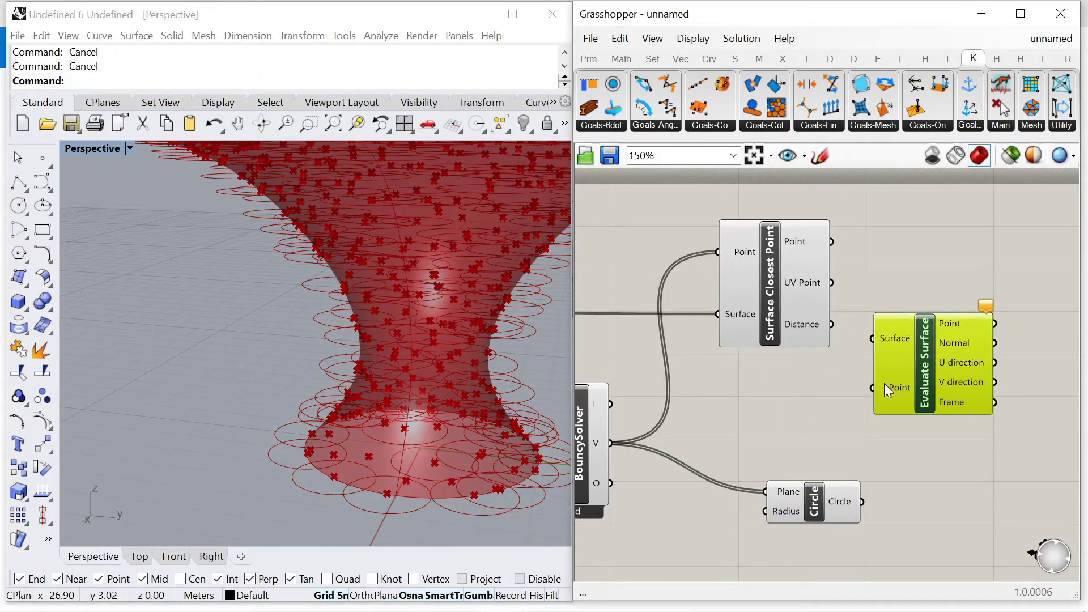
- Connect the Loft output to Evaluate Surface's Surface input and the UV Point output to its Point input
{"action": "scroll", "coordinate": [887, 388], "scroll_direction": "down", "scroll_amount": 3}
{"action": "scroll", "coordinate": [884, 390], "scroll_direction": "up", "scroll_amount": 2}
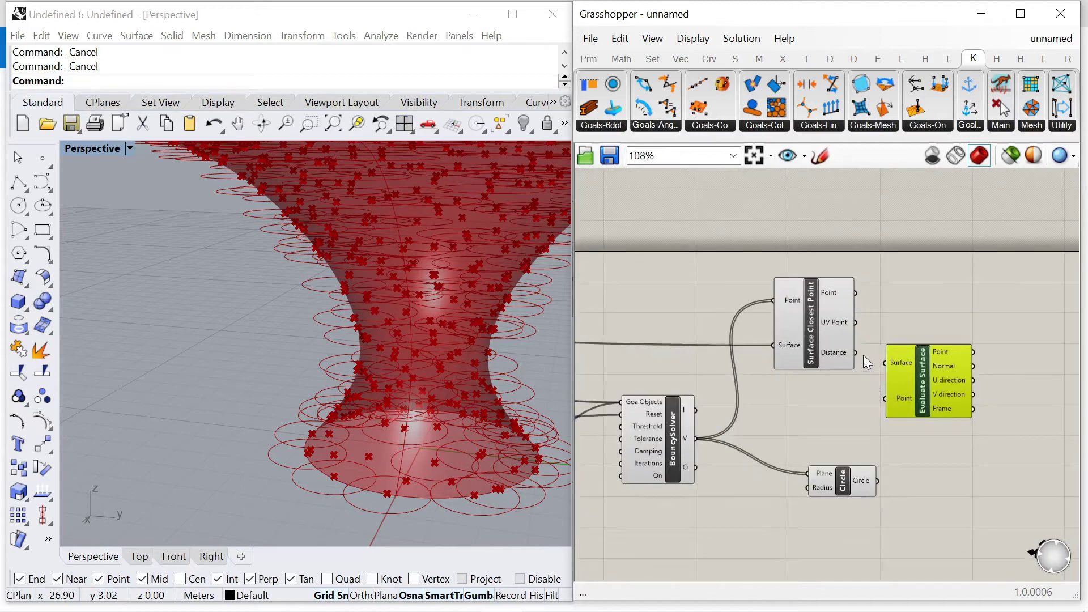
{"action": "left_click_drag", "start_coordinate": [938, 377], "coordinate": [955, 260]}
{"action": "scroll", "coordinate": [975, 286], "scroll_direction": "down", "scroll_amount": 5}
{"action": "scroll", "coordinate": [714, 313], "scroll_direction": "up", "scroll_amount": 2}
{"action": "scroll", "coordinate": [587, 305], "scroll_direction": "down", "scroll_amount": 1}
{"action": "right_click_drag", "start_coordinate": [579, 301], "coordinate": [618, 296]}
{"action": "scroll", "coordinate": [617, 296], "scroll_direction": "up", "scroll_amount": 3}
{"action": "left_click_drag", "start_coordinate": [616, 298], "coordinate": [1006, 586]}
{"action": "left_click_drag", "start_coordinate": [1043, 490], "coordinate": [1039, 475]}
{"action": "scroll", "coordinate": [1015, 392], "scroll_direction": "down", "scroll_amount": 9}
{"action": "left_click_drag", "start_coordinate": [729, 333], "coordinate": [1036, 448]}
{"action": "left_click_drag", "start_coordinate": [1027, 385], "coordinate": [1034, 421]}
{"action": "left_click", "coordinate": [1042, 464]}
- Move the Circle component past Evaluate Surface on the output side
{"action": "scroll", "coordinate": [1042, 464], "scroll_direction": "up", "scroll_amount": 5}
{"action": "right_click_drag", "start_coordinate": [896, 453], "coordinate": [723, 451]}
{"action": "scroll", "coordinate": [901, 398], "scroll_direction": "up", "scroll_amount": 3}
{"action": "left_click", "coordinate": [721, 501]}
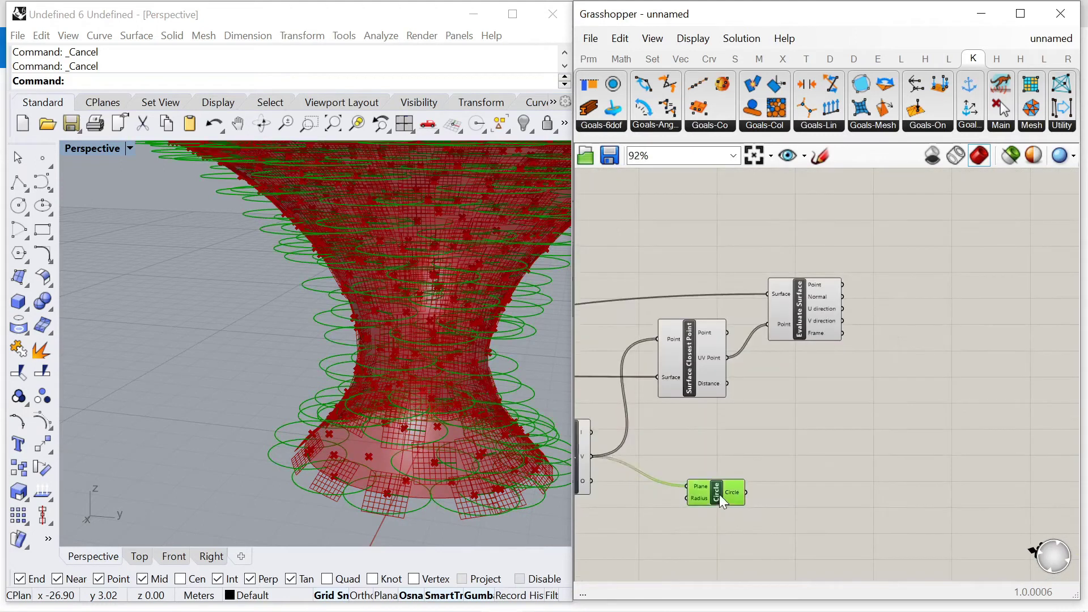
{"action": "scroll", "coordinate": [845, 341], "scroll_direction": "up", "scroll_amount": 2}
{"action": "scroll", "coordinate": [886, 307], "scroll_direction": "down", "scroll_amount": 3}
{"action": "scroll", "coordinate": [869, 350], "scroll_direction": "up", "scroll_amount": 2}
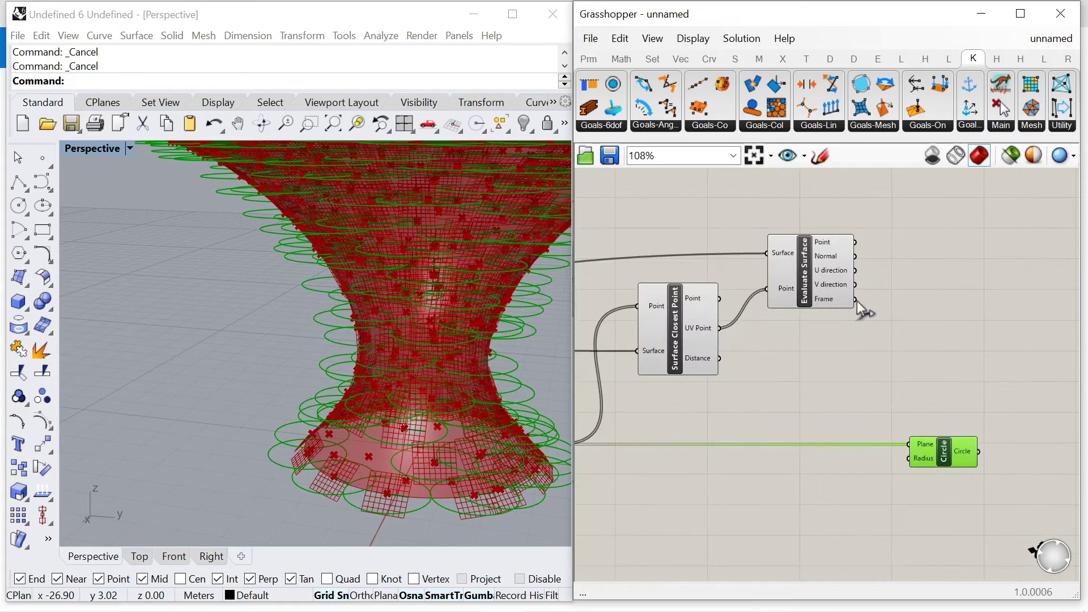
- Connect Evaluate Surface's Frame output to the Circle component's Plane input and view the reoriented circles
{"action": "left_click_drag", "start_coordinate": [903, 427], "coordinate": [906, 445]}
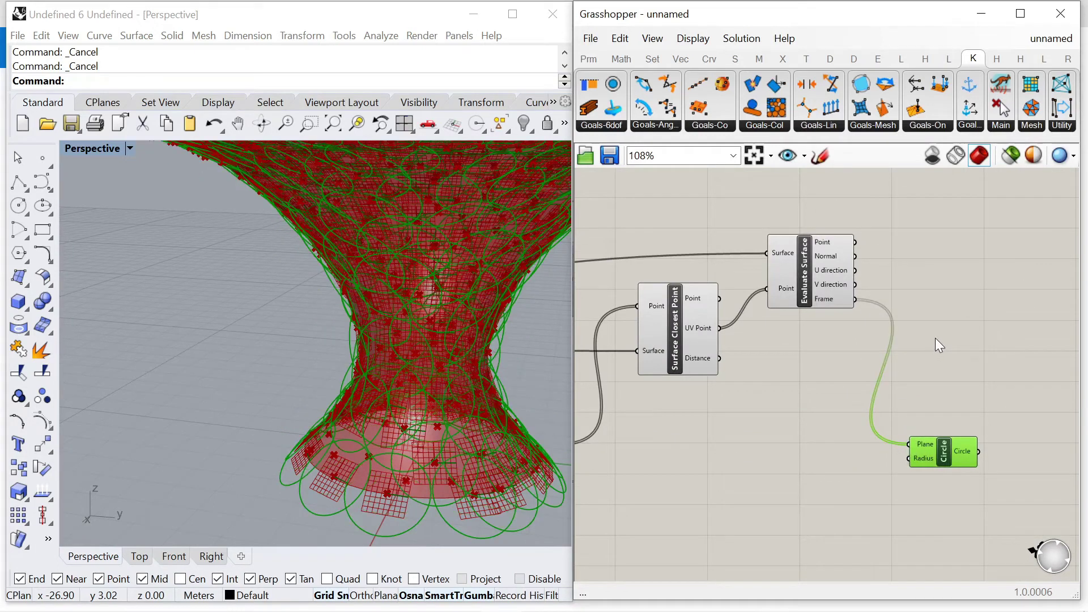
{"action": "scroll", "coordinate": [434, 368], "scroll_direction": "down", "scroll_amount": 6}
{"action": "scroll", "coordinate": [405, 397], "scroll_direction": "up", "scroll_amount": 7}
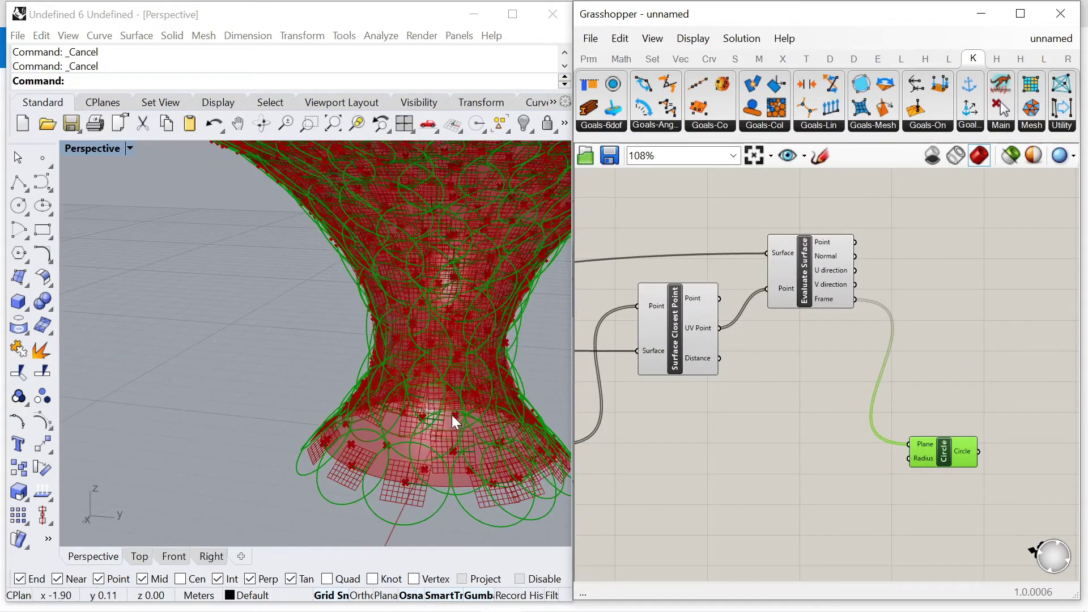
{"action": "right_click_drag", "start_coordinate": [451, 415], "coordinate": [389, 409]}
{"action": "scroll", "coordinate": [937, 297], "scroll_direction": "down", "scroll_amount": 3}
{"action": "scroll", "coordinate": [904, 348], "scroll_direction": "up", "scroll_amount": 3}
{"action": "scroll", "coordinate": [805, 392], "scroll_direction": "down", "scroll_amount": 2}
{"action": "scroll", "coordinate": [627, 390], "scroll_direction": "up", "scroll_amount": 3}
- Connect the Random output to the Circle component's Radius input
{"action": "right_click_drag", "start_coordinate": [612, 372], "coordinate": [821, 348]}
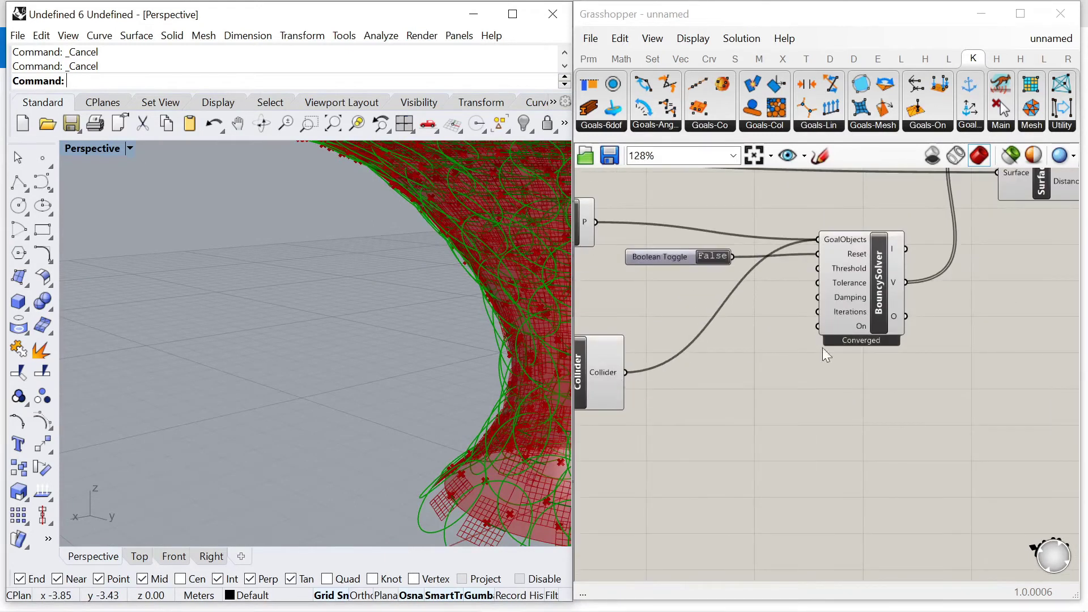
{"action": "mouse_move", "coordinate": [664, 419]}
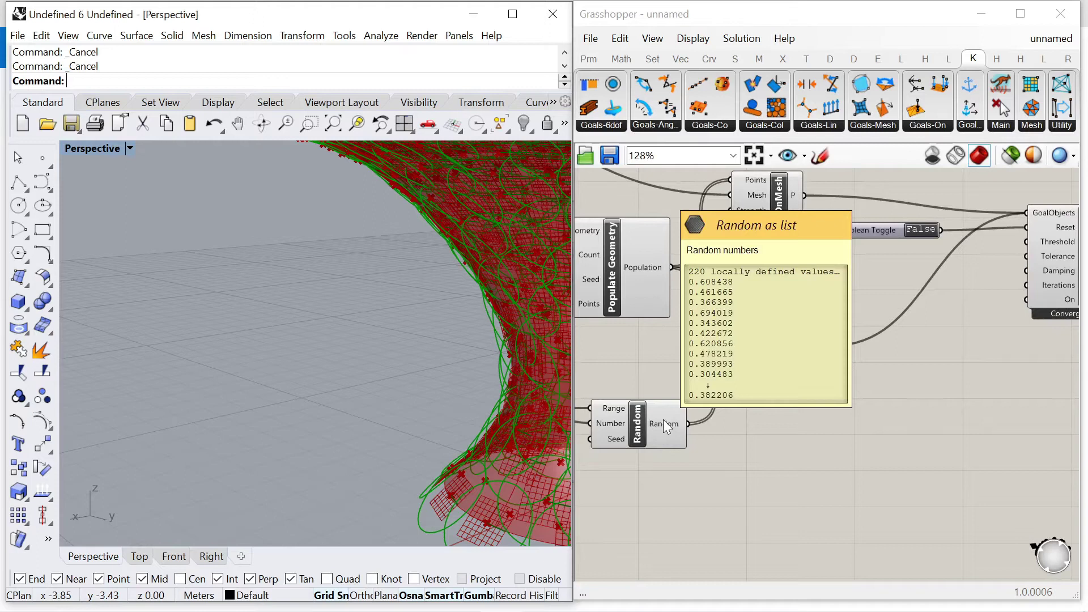
{"action": "scroll", "coordinate": [812, 377], "scroll_direction": "down", "scroll_amount": 2}
{"action": "scroll", "coordinate": [743, 400], "scroll_direction": "up", "scroll_amount": 1}
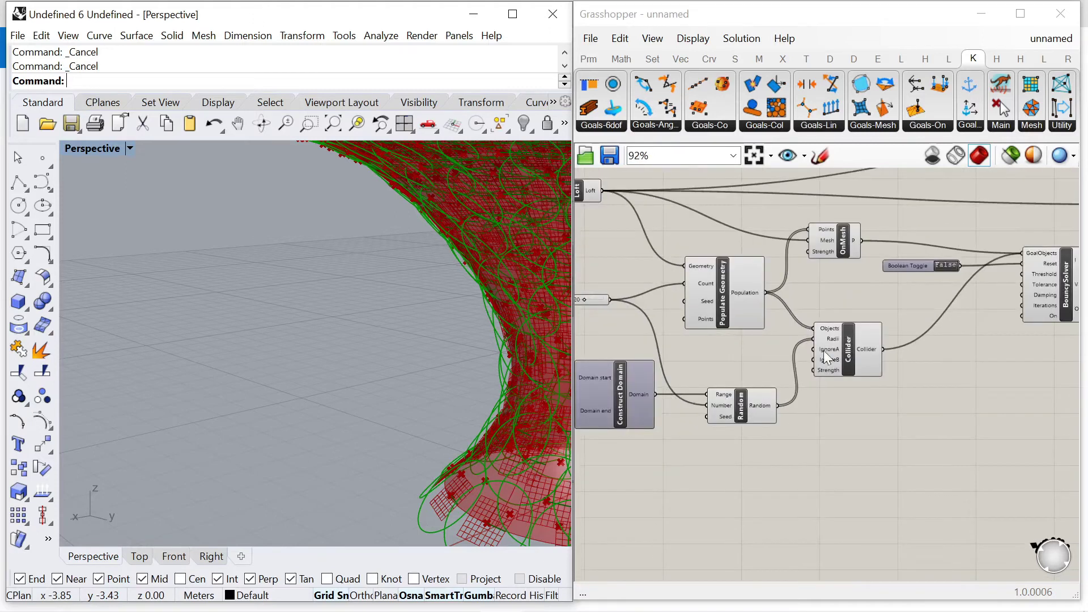
{"action": "right_click_drag", "start_coordinate": [779, 405], "coordinate": [771, 403]}
{"action": "left_click_drag", "start_coordinate": [771, 404], "coordinate": [720, 253]}
- Turn off the preview of all components upstream of Circle so only the circles are displayed
{"action": "scroll", "coordinate": [972, 340], "scroll_direction": "down", "scroll_amount": 6}
{"action": "right_click", "coordinate": [734, 229]}
{"action": "left_click", "coordinate": [779, 255]}
{"action": "scroll", "coordinate": [977, 329], "scroll_direction": "up", "scroll_amount": 4}
{"action": "left_click", "coordinate": [1008, 360]}
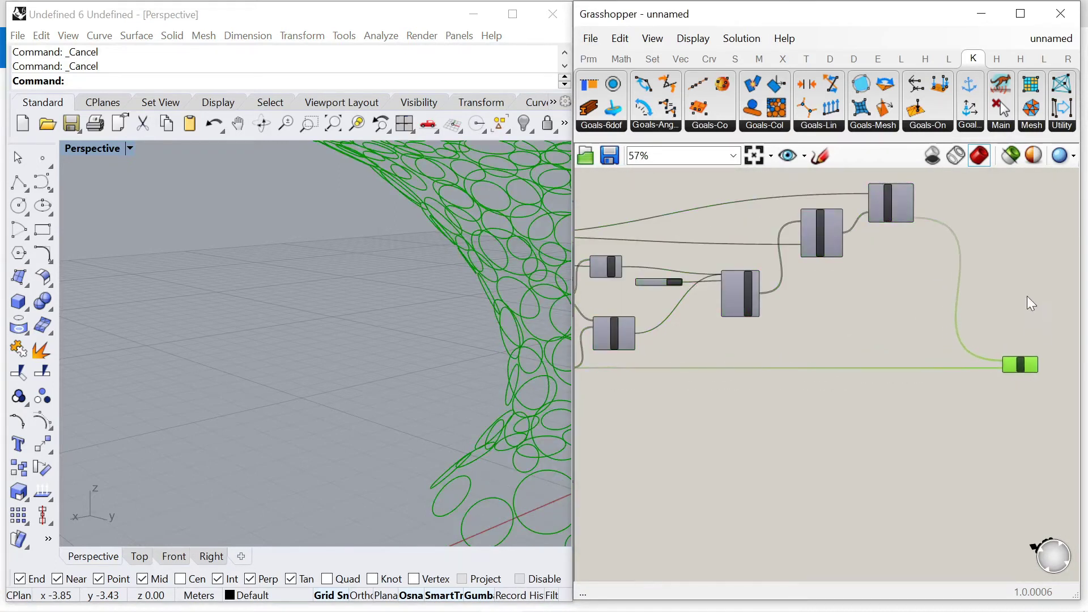
- Set the slider feeding Populate Geometry's Count and Random's Number to 125
{"action": "scroll", "coordinate": [871, 301], "scroll_direction": "up", "scroll_amount": 5}
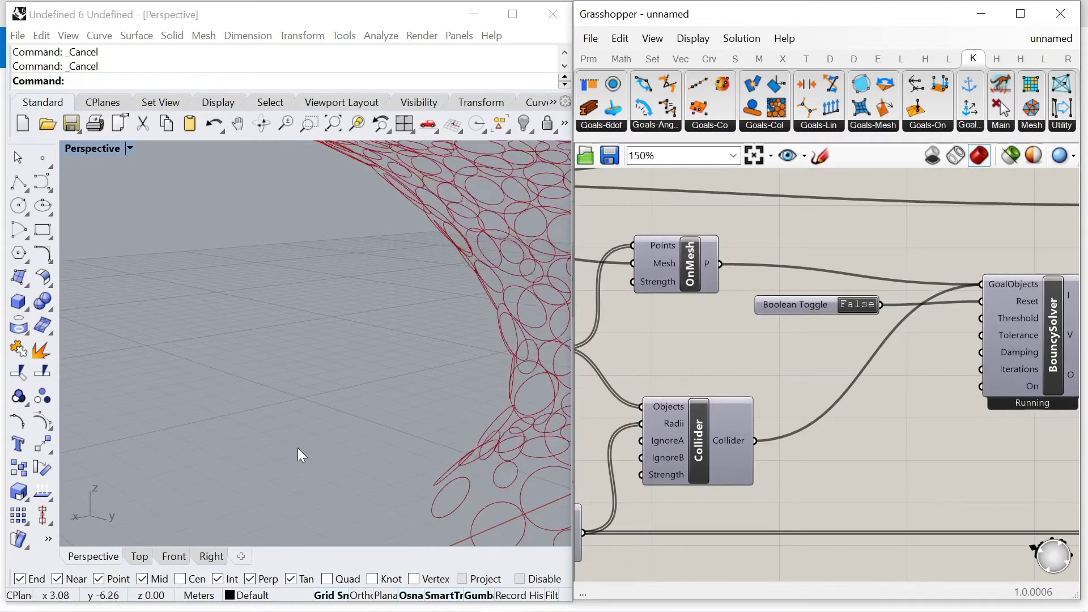
{"action": "scroll", "coordinate": [739, 311], "scroll_direction": "down", "scroll_amount": 5}
{"action": "scroll", "coordinate": [672, 322], "scroll_direction": "up", "scroll_amount": 3}
{"action": "scroll", "coordinate": [672, 322], "scroll_direction": "up", "scroll_amount": 3}
{"action": "left_click_drag", "start_coordinate": [754, 326], "coordinate": [687, 335]}
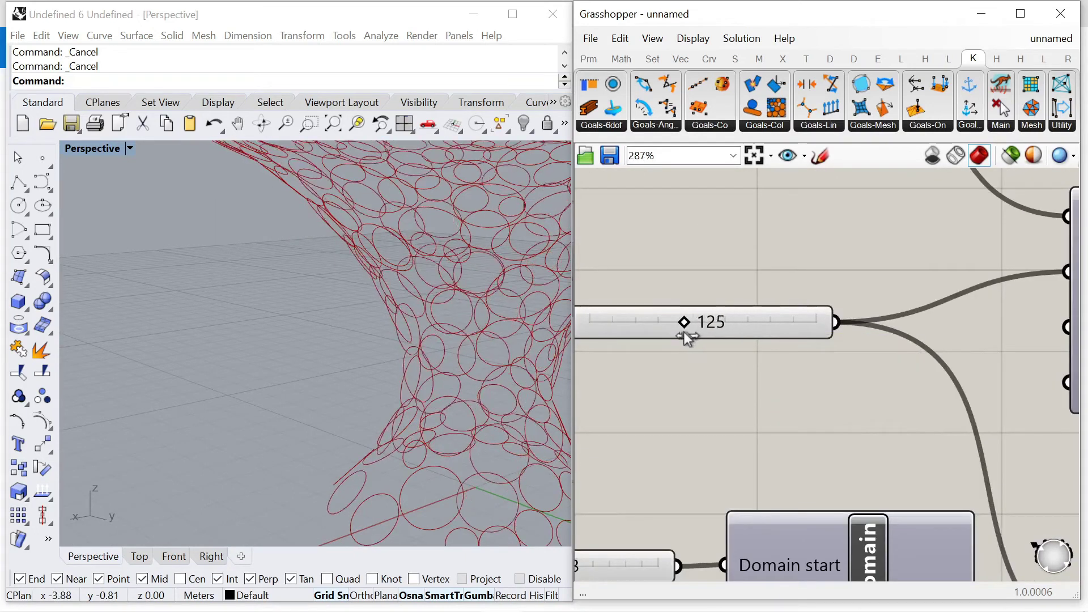
- Restart the BouncySolver by switching its Reset toggle to True and back to False
{"action": "scroll", "coordinate": [703, 336], "scroll_direction": "down", "scroll_amount": 7}
{"action": "scroll", "coordinate": [708, 338], "scroll_direction": "up", "scroll_amount": 4}
{"action": "left_click", "coordinate": [914, 317]}
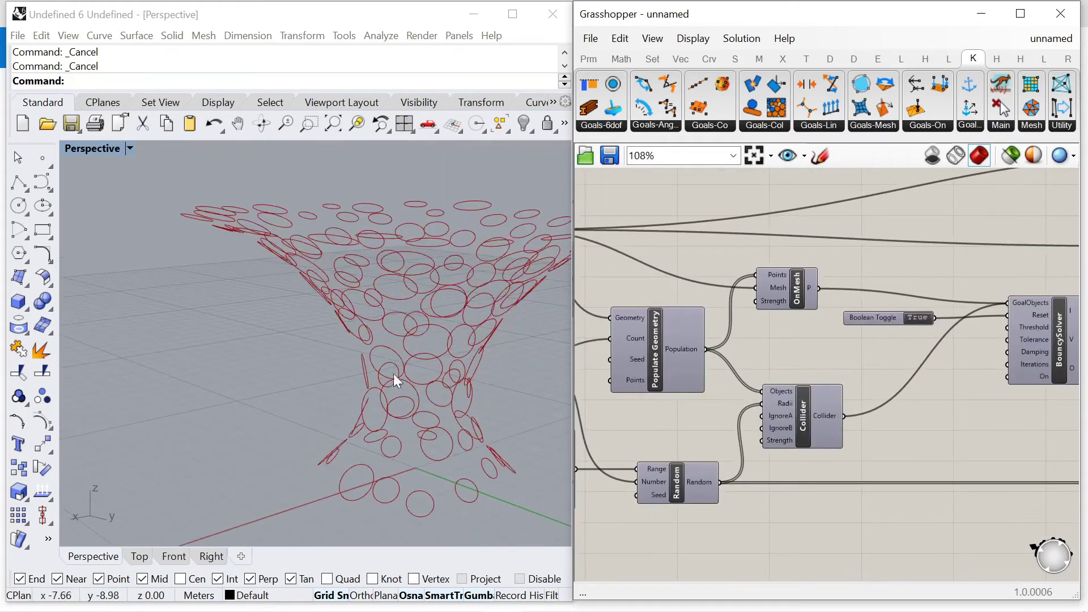
{"action": "right_click_drag", "start_coordinate": [314, 400], "coordinate": [392, 406]}
{"action": "left_click", "coordinate": [913, 316]}
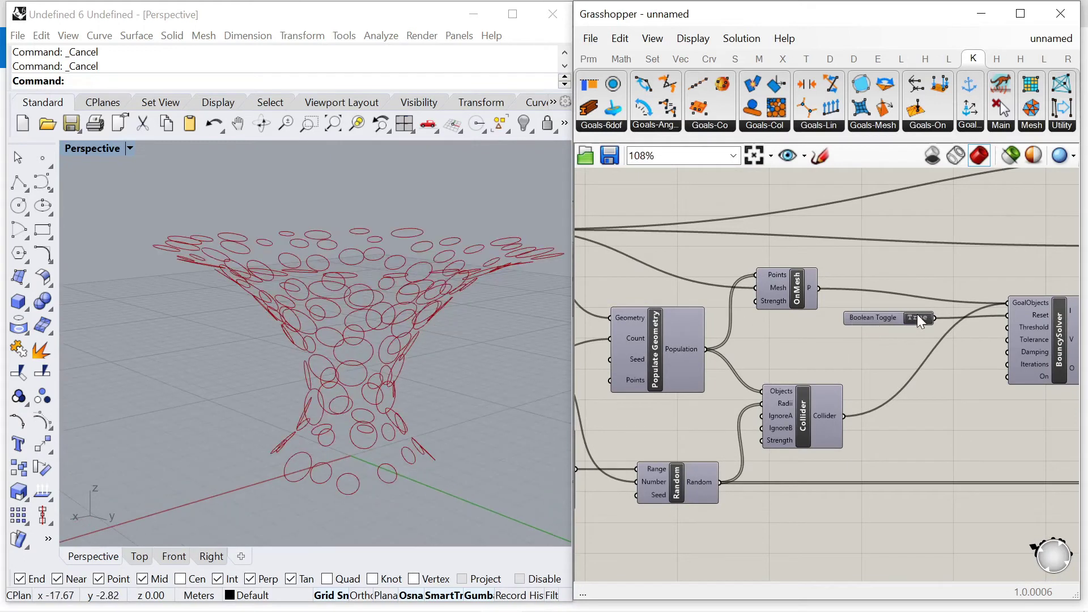
- Raise the slider feeding Populate Geometry's Count to 256 while checking the circle packing
{"action": "right_click_drag", "start_coordinate": [498, 413], "coordinate": [451, 389]}
{"action": "scroll", "coordinate": [865, 294], "scroll_direction": "down", "scroll_amount": 3}
{"action": "scroll", "coordinate": [712, 348], "scroll_direction": "up", "scroll_amount": 6}
{"action": "scroll", "coordinate": [713, 348], "scroll_direction": "up", "scroll_amount": 2}
{"action": "left_click_drag", "start_coordinate": [734, 352], "coordinate": [780, 357]}
{"action": "right_click_drag", "start_coordinate": [361, 425], "coordinate": [511, 346]}
{"action": "left_click_drag", "start_coordinate": [790, 353], "coordinate": [814, 360]}
{"action": "right_click_drag", "start_coordinate": [396, 371], "coordinate": [356, 417]}
{"action": "left_click", "coordinate": [819, 349]}
{"action": "left_click_drag", "start_coordinate": [818, 349], "coordinate": [822, 350]}
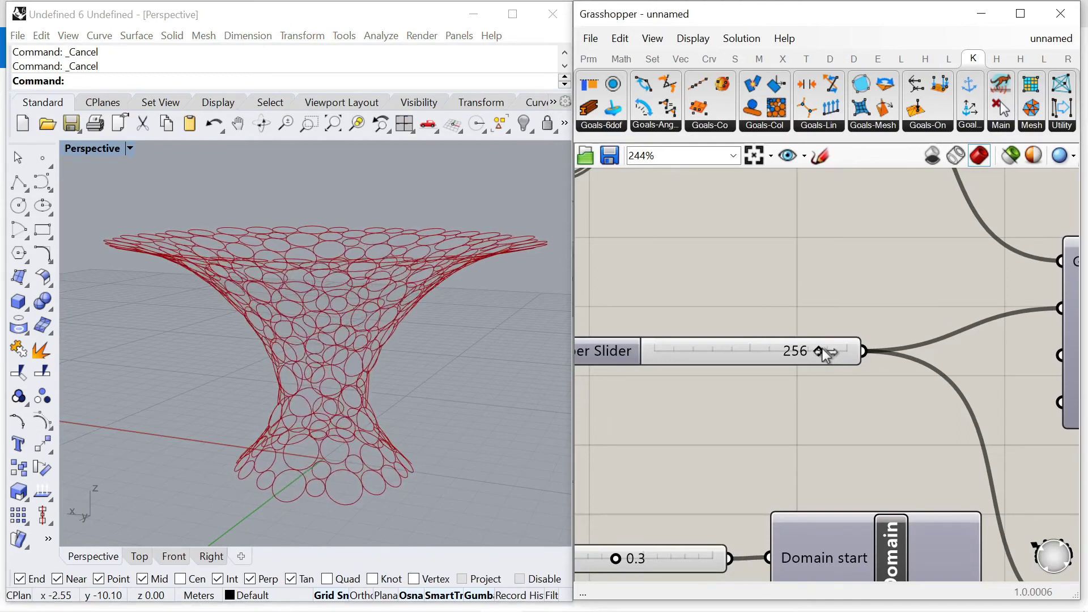
- Add an Offset Curve component past Circle and connect the Circle output to its Curve input
{"action": "right_click_drag", "start_coordinate": [369, 471], "coordinate": [408, 392]}
{"action": "scroll", "coordinate": [689, 264], "scroll_direction": "down", "scroll_amount": 6}
{"action": "scroll", "coordinate": [952, 306], "scroll_direction": "up", "scroll_amount": 7}
{"action": "left_click", "coordinate": [838, 238]}
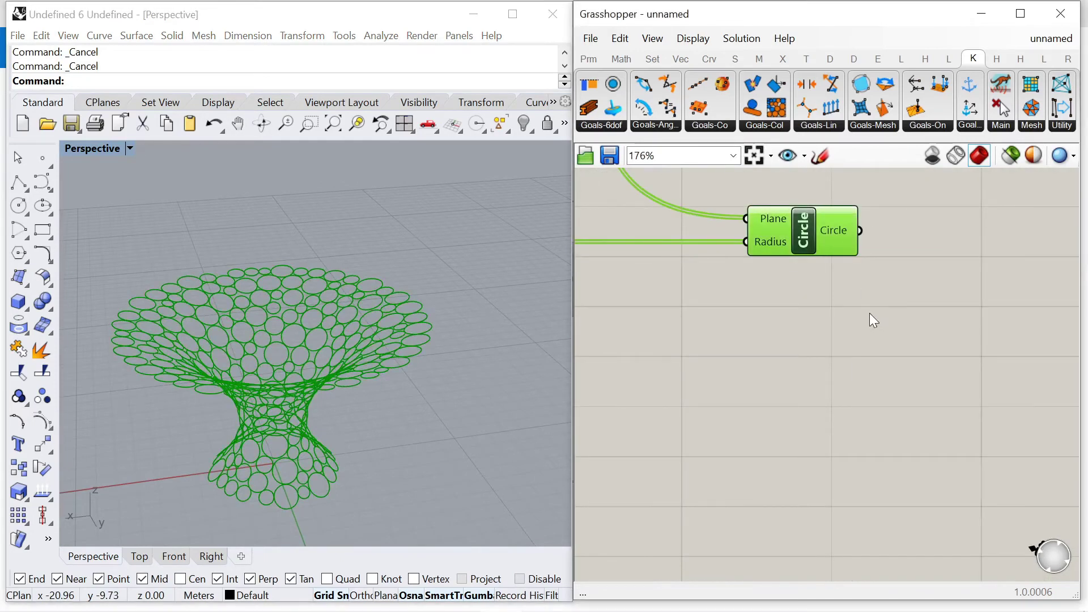
{"action": "double_click", "coordinate": [895, 304]}
{"action": "type", "text": "offset"}
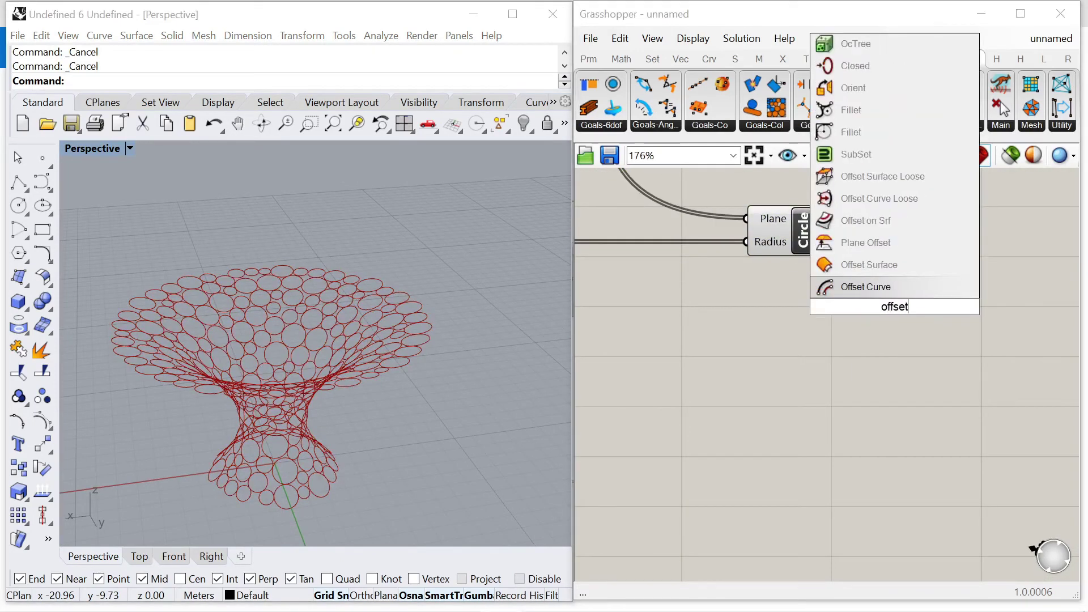
{"action": "left_click", "coordinate": [840, 288]}
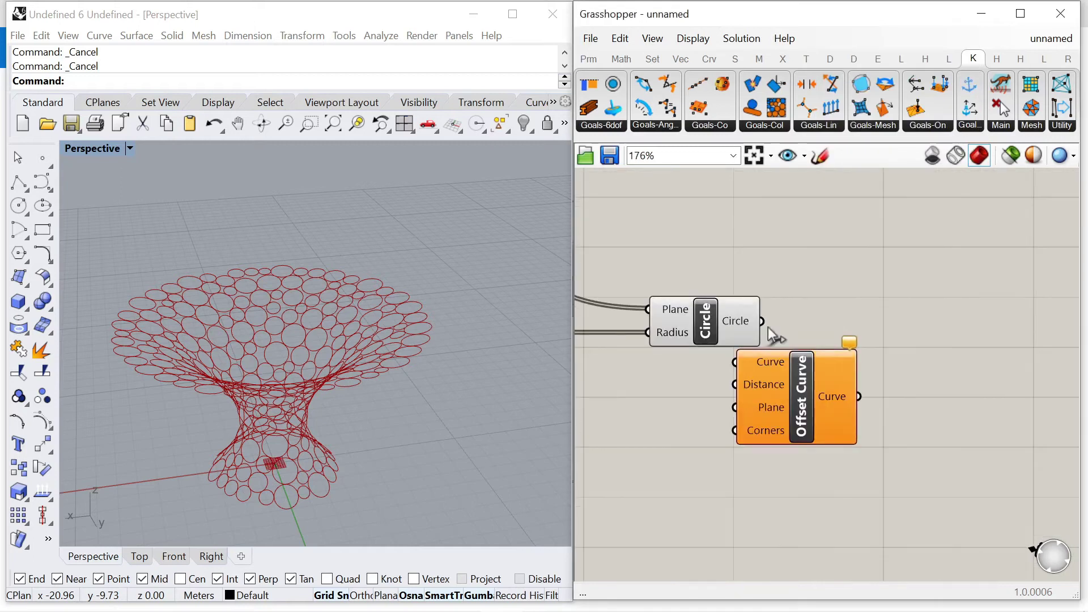
{"action": "left_click_drag", "start_coordinate": [732, 372], "coordinate": [733, 368]}
{"action": "left_click_drag", "start_coordinate": [783, 390], "coordinate": [887, 264]}
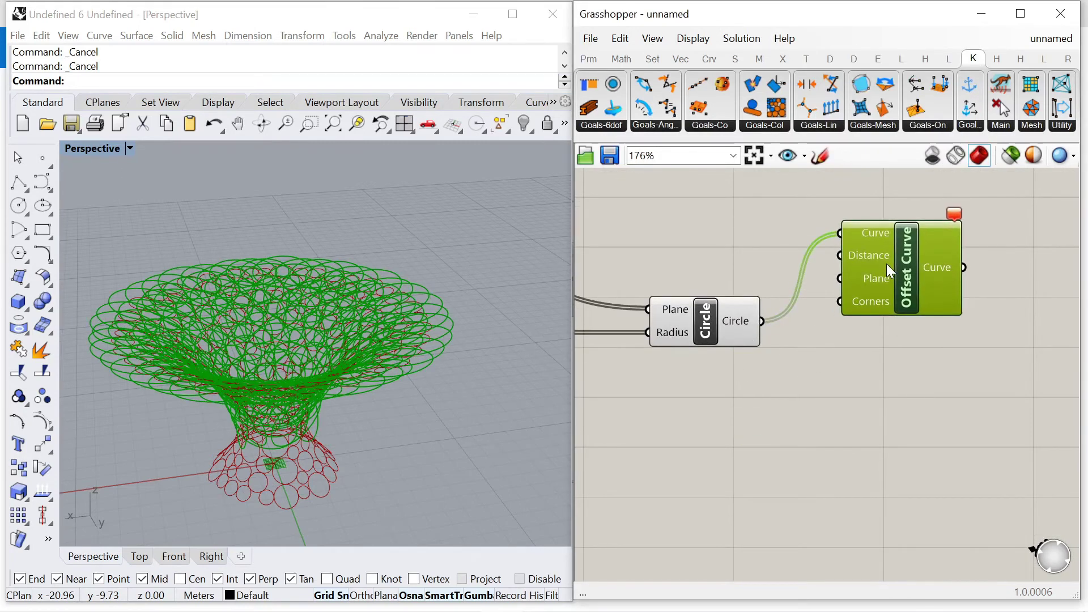
- Connect Evaluate Surface's Frame output to Offset Curve's Plane input
{"action": "left_click", "coordinate": [883, 413]}
{"action": "scroll", "coordinate": [883, 413], "scroll_direction": "down", "scroll_amount": 1}
{"action": "scroll", "coordinate": [842, 264], "scroll_direction": "up", "scroll_amount": 2}
{"action": "scroll", "coordinate": [930, 351], "scroll_direction": "down", "scroll_amount": 4}
{"action": "scroll", "coordinate": [879, 374], "scroll_direction": "up", "scroll_amount": 1}
{"action": "scroll", "coordinate": [898, 442], "scroll_direction": "down", "scroll_amount": 5}
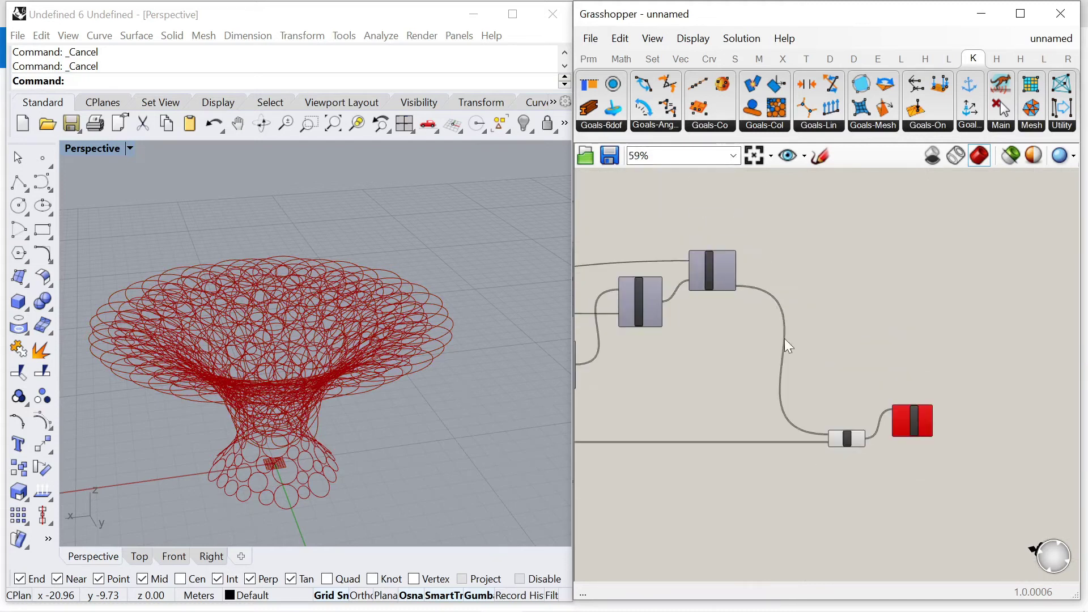
{"action": "scroll", "coordinate": [784, 346], "scroll_direction": "up", "scroll_amount": 3}
{"action": "left_click_drag", "start_coordinate": [1083, 488], "coordinate": [979, 430]}
- Add a panel containing -0.1, connect it to Offset Curve's Distance input, and align it with that input
{"action": "double_click", "coordinate": [842, 475]}
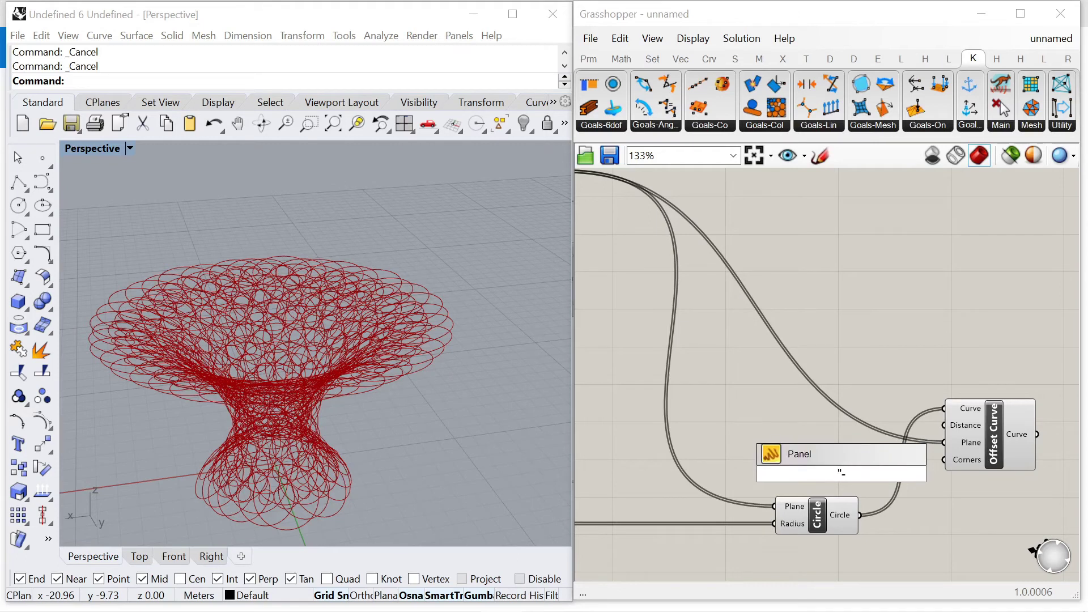
{"action": "type", "text": "\"-0.1"}
{"action": "key", "text": "Return"}
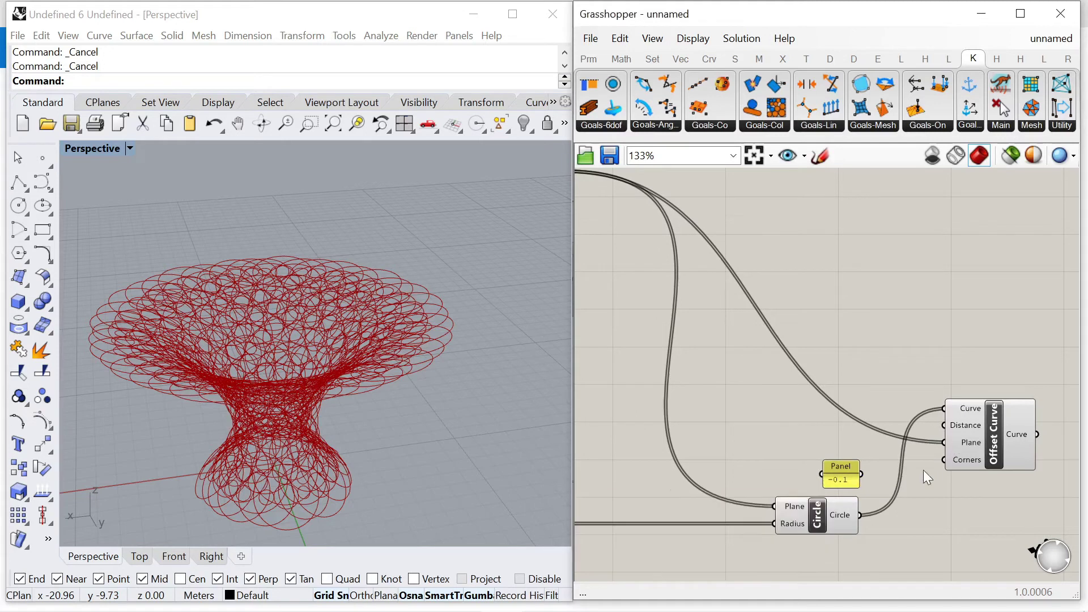
{"action": "scroll", "coordinate": [907, 477], "scroll_direction": "up", "scroll_amount": 3}
{"action": "left_click_drag", "start_coordinate": [954, 407], "coordinate": [963, 393]}
{"action": "scroll", "coordinate": [777, 362], "scroll_direction": "up", "scroll_amount": 2}
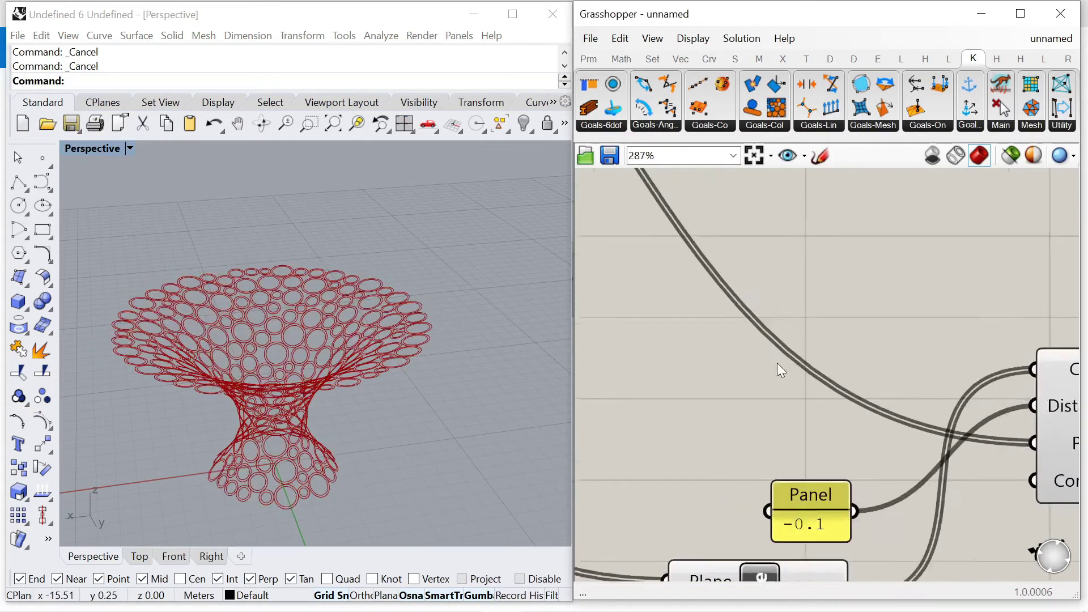
{"action": "left_click_drag", "start_coordinate": [811, 502], "coordinate": [762, 423]}
{"action": "right_click_drag", "start_coordinate": [296, 476], "coordinate": [316, 422]}
- Add a second Loft component and place it past Offset Curve on the output side
{"action": "scroll", "coordinate": [719, 306], "scroll_direction": "down", "scroll_amount": 3}
{"action": "scroll", "coordinate": [930, 375], "scroll_direction": "up", "scroll_amount": 2}
{"action": "left_click", "coordinate": [903, 366]}
{"action": "left_click", "coordinate": [838, 514]}
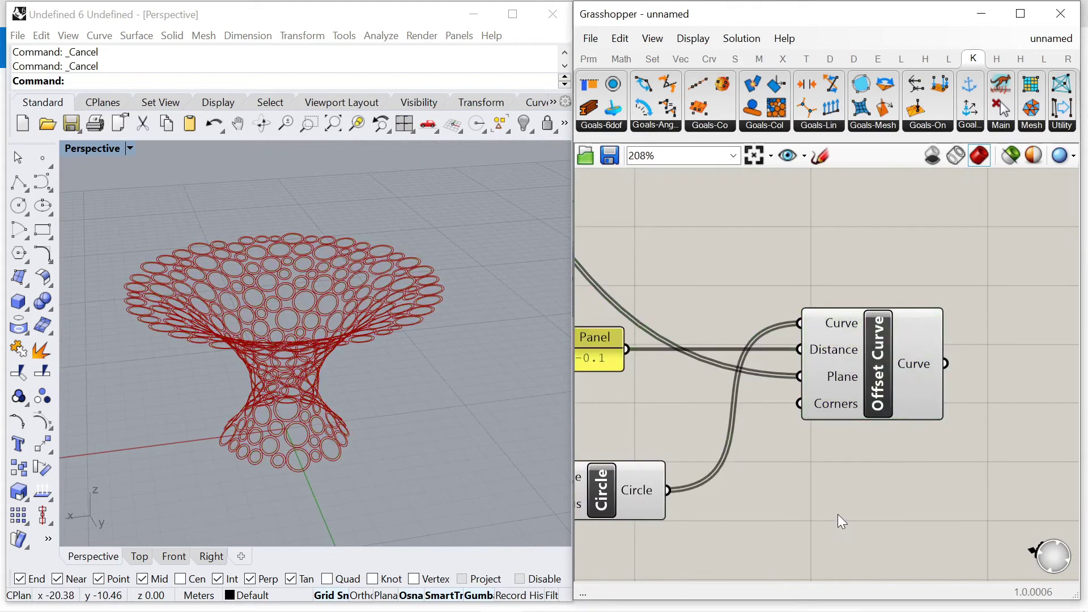
{"action": "double_click", "coordinate": [838, 515]}
{"action": "type", "text": "loft"}
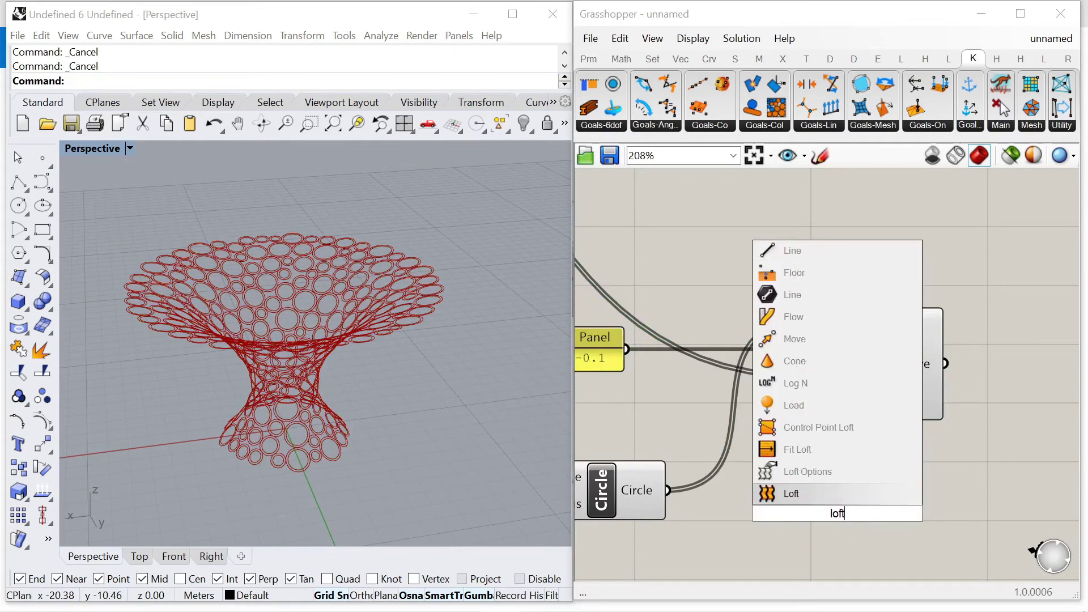
{"action": "key", "text": "Return"}
{"action": "left_click_drag", "start_coordinate": [792, 509], "coordinate": [1019, 480]}
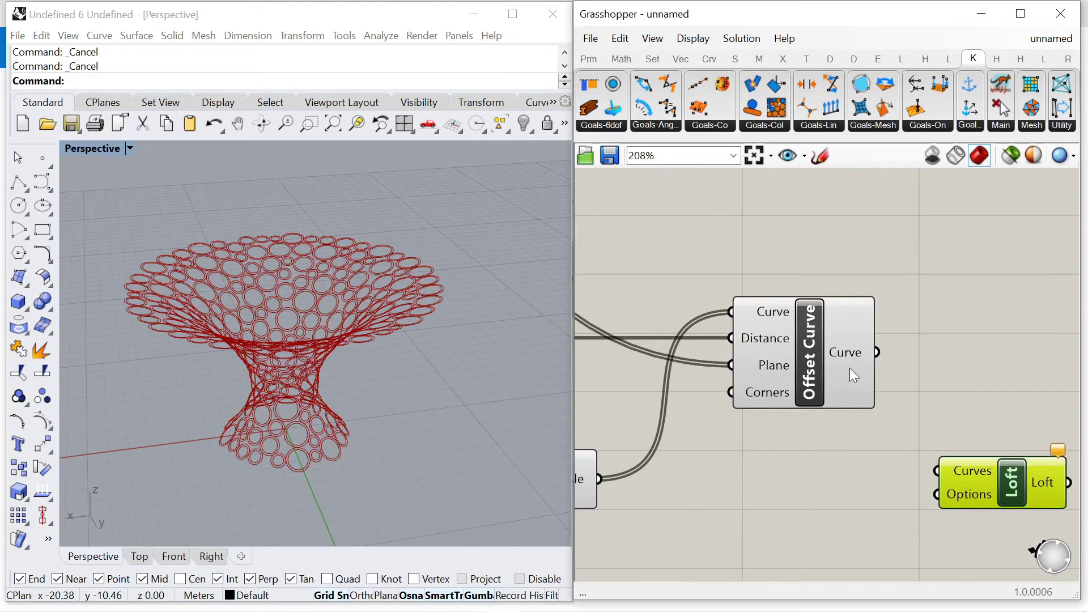
- Add a Graft Tree component, feed it the Circle output, and place it below Offset Curve
{"action": "mouse_move", "coordinate": [834, 349]}
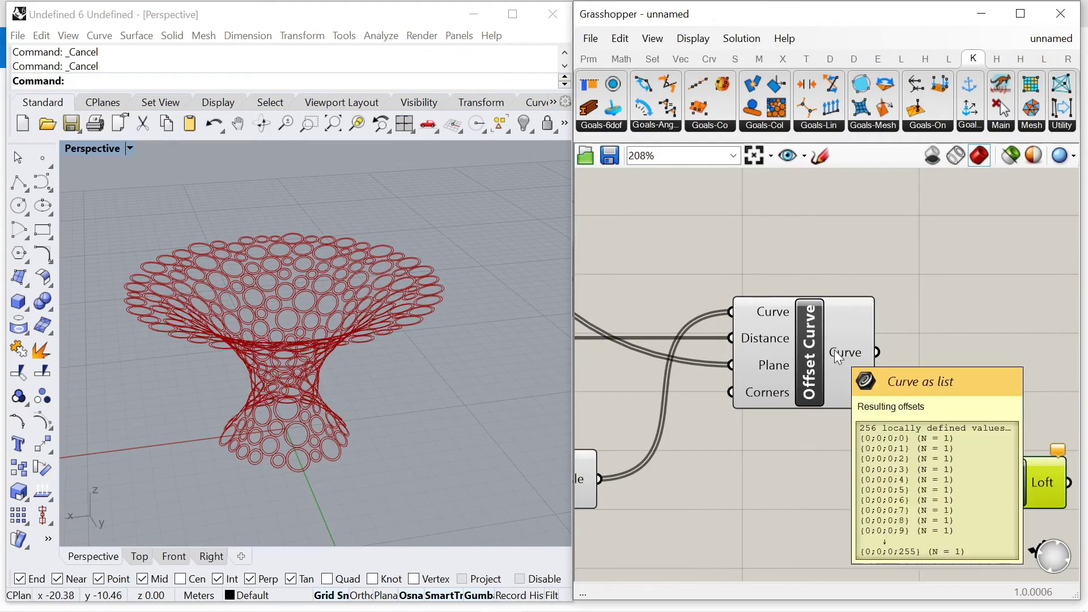
{"action": "right_click_drag", "start_coordinate": [589, 507], "coordinate": [689, 428]}
{"action": "mouse_move", "coordinate": [675, 406]}
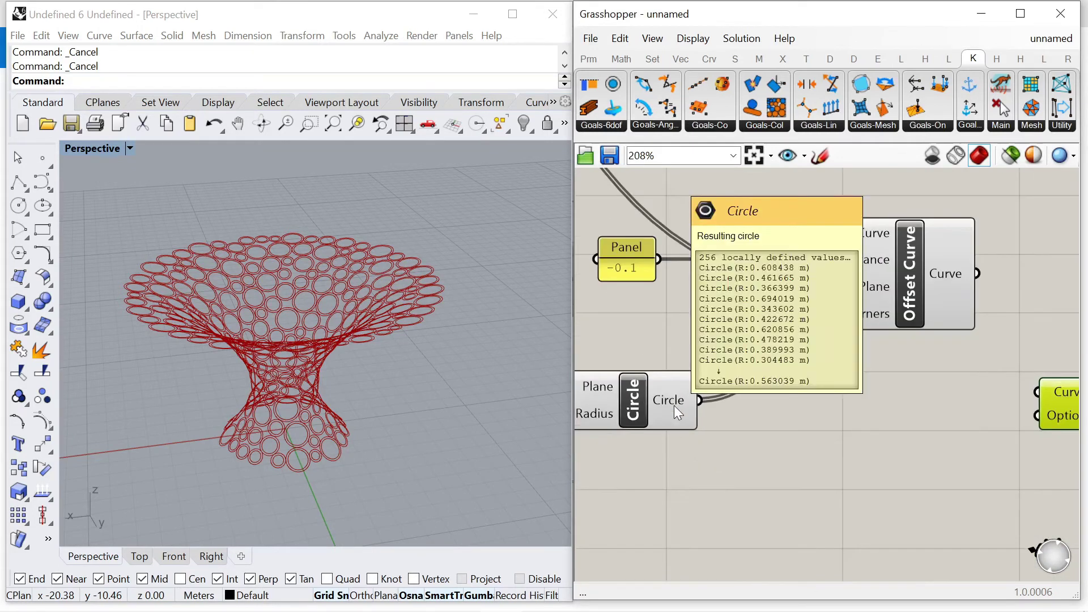
{"action": "double_click", "coordinate": [782, 444]}
{"action": "type", "text": "graft"}
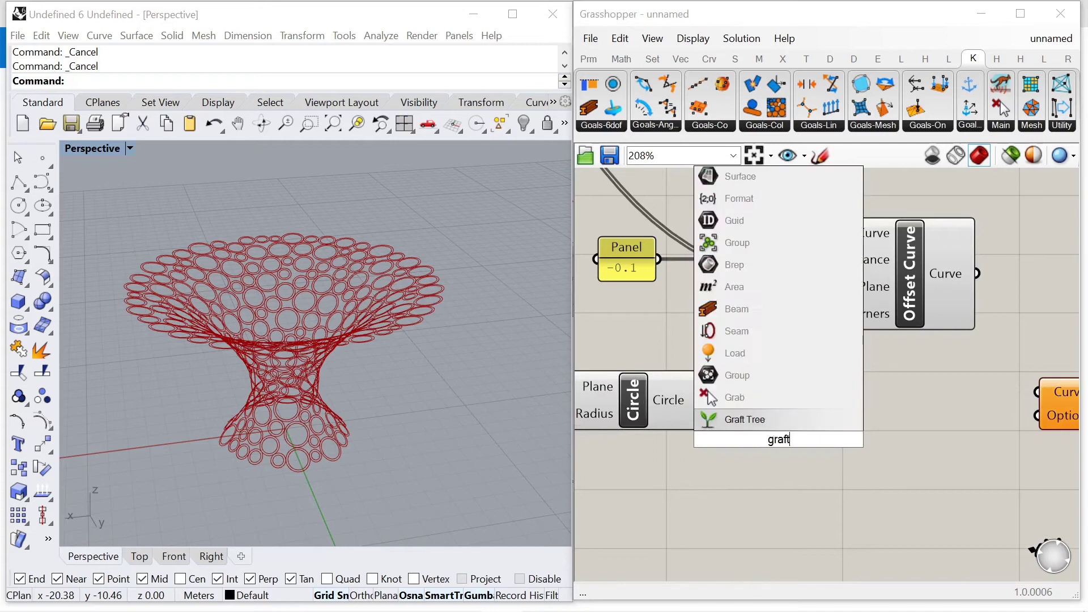
{"action": "left_click", "coordinate": [708, 419]}
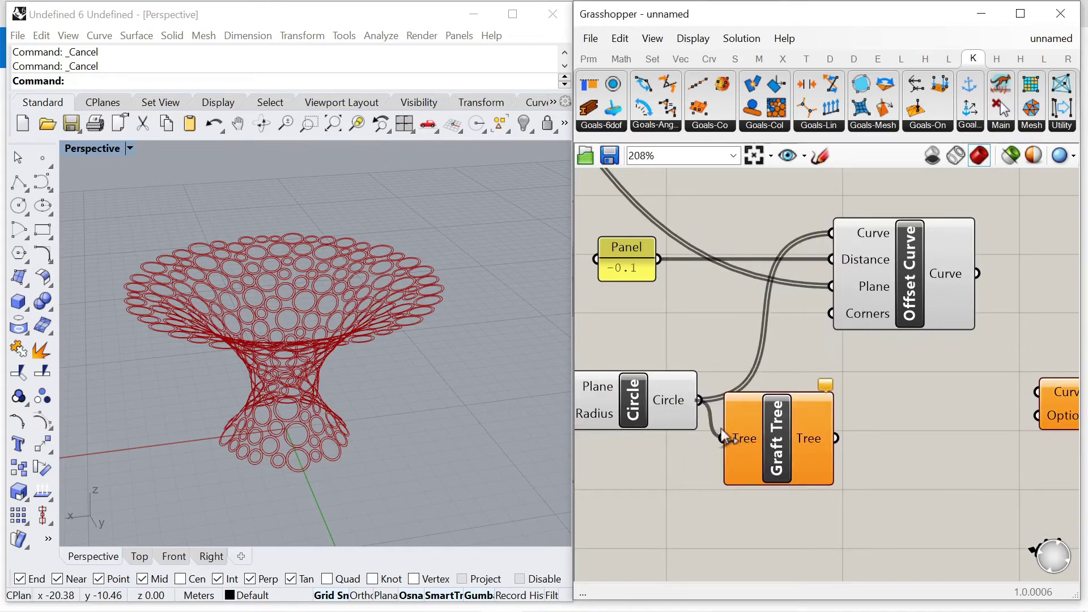
{"action": "scroll", "coordinate": [823, 505], "scroll_direction": "down", "scroll_amount": 3}
{"action": "left_click_drag", "start_coordinate": [758, 486], "coordinate": [821, 502]}
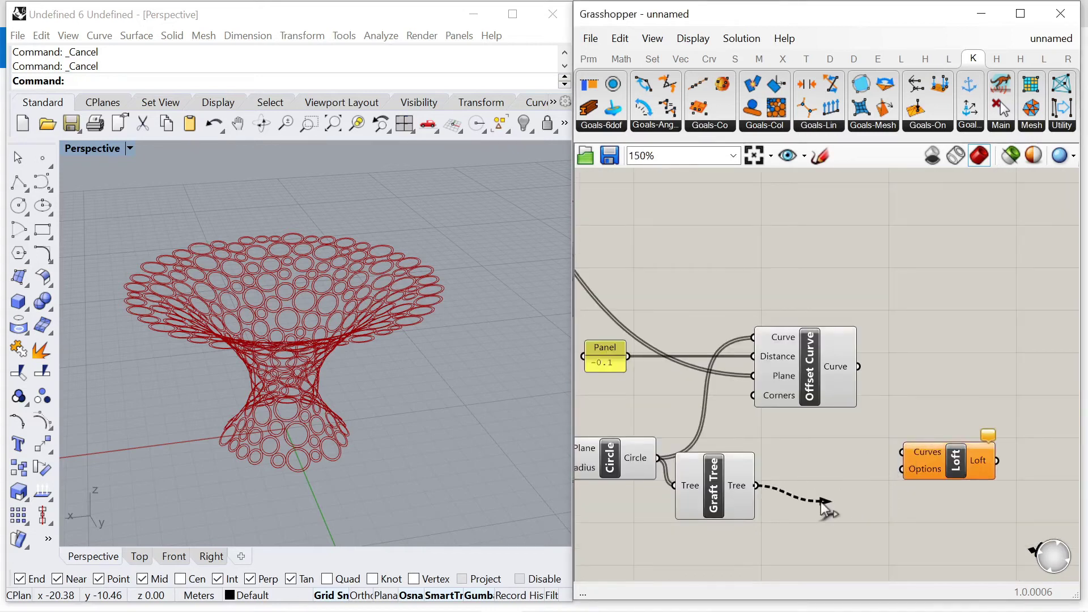
{"action": "left_click_drag", "start_coordinate": [719, 505], "coordinate": [816, 478]}
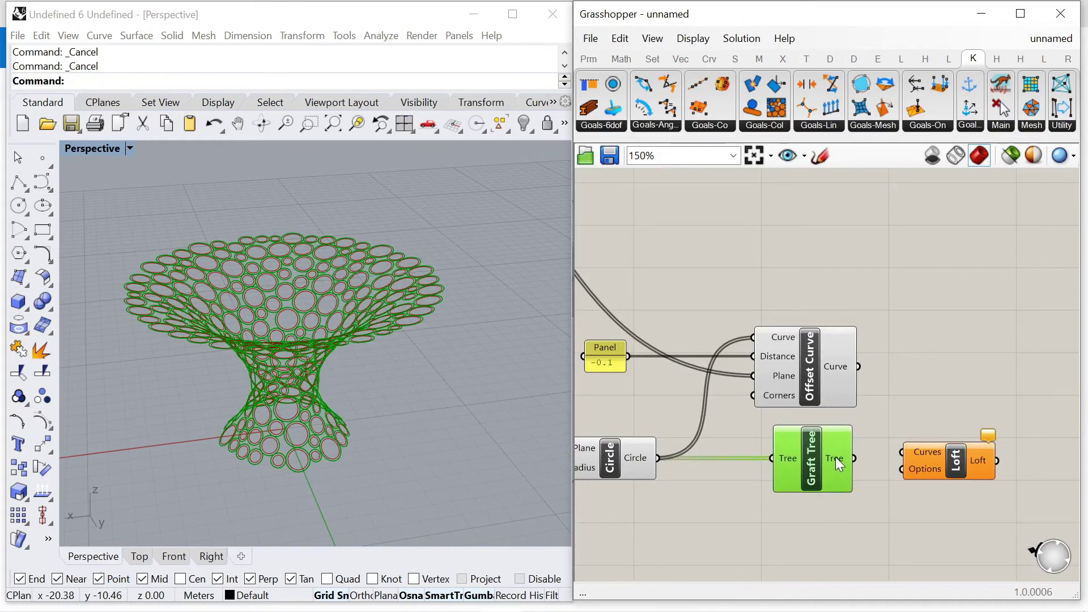
- Connect the Offset Curve and Graft Tree outputs together to the new Loft's Curves input
{"action": "left_click", "coordinate": [857, 446]}
{"action": "mouse_move", "coordinate": [835, 459]}
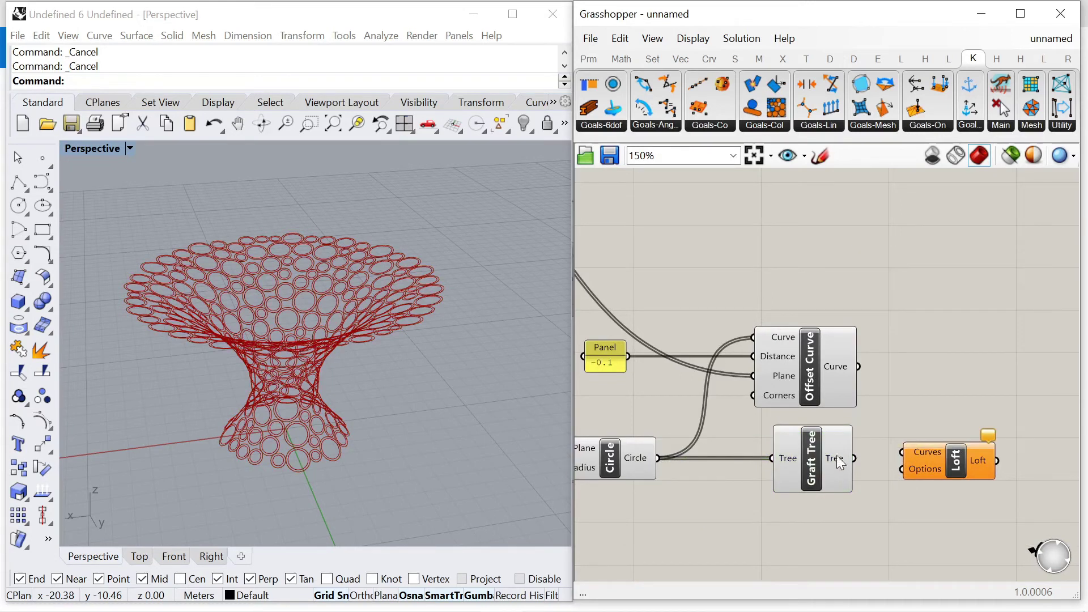
{"action": "left_click_drag", "start_coordinate": [859, 366], "coordinate": [969, 469]}
{"action": "scroll", "coordinate": [967, 409], "scroll_direction": "down", "scroll_amount": 2}
- Add a Custom Preview component past Loft and connect the Loft output to its Geometry input
{"action": "double_click", "coordinate": [967, 410]}
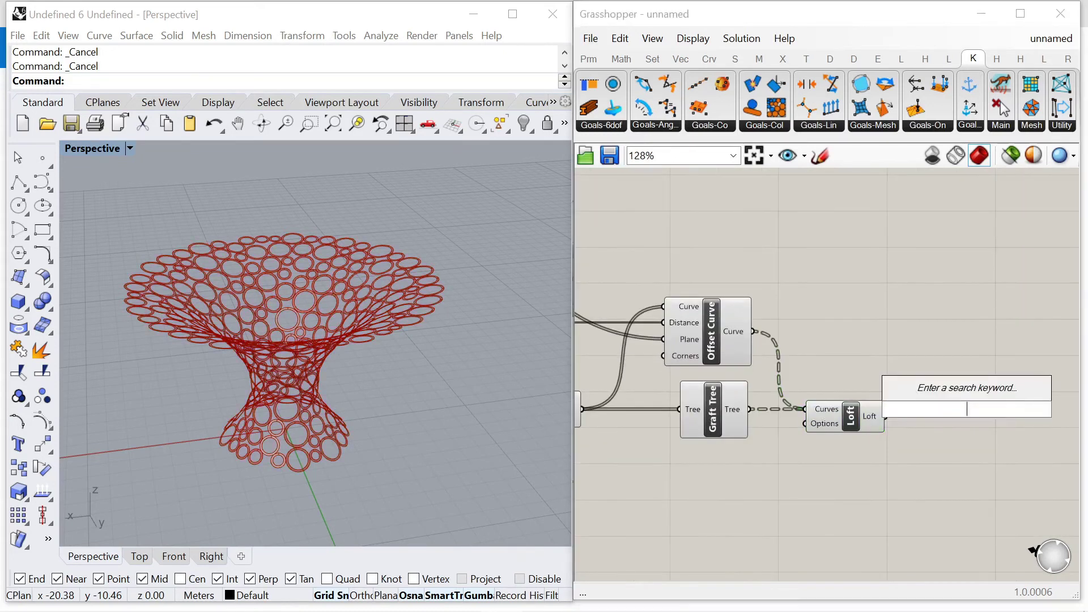
{"action": "type", "text": "preview"}
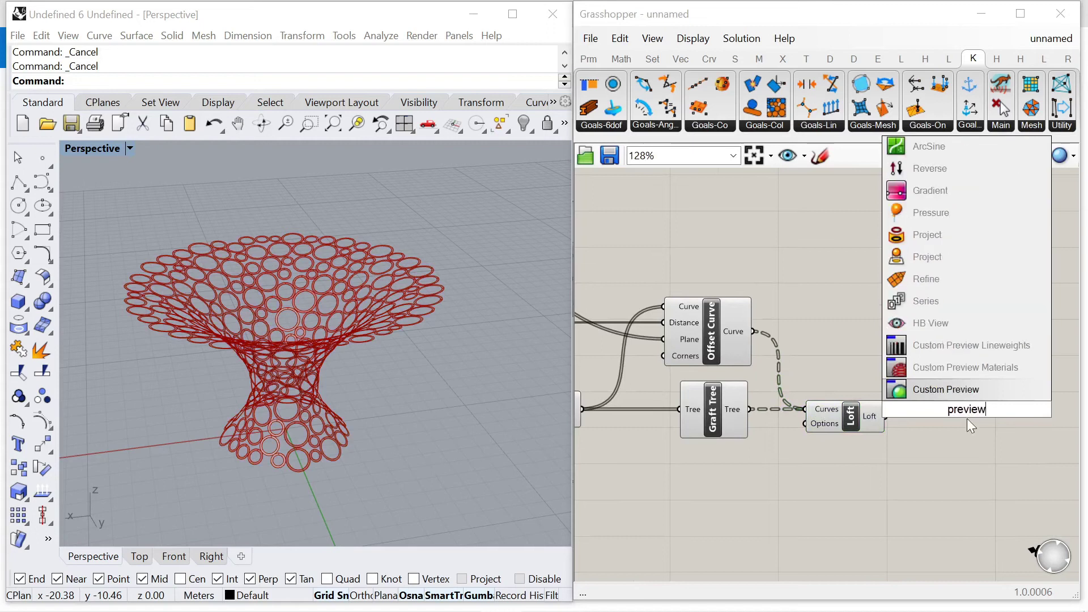
{"action": "left_click", "coordinate": [955, 391]}
{"action": "left_click_drag", "start_coordinate": [965, 409], "coordinate": [988, 437]}
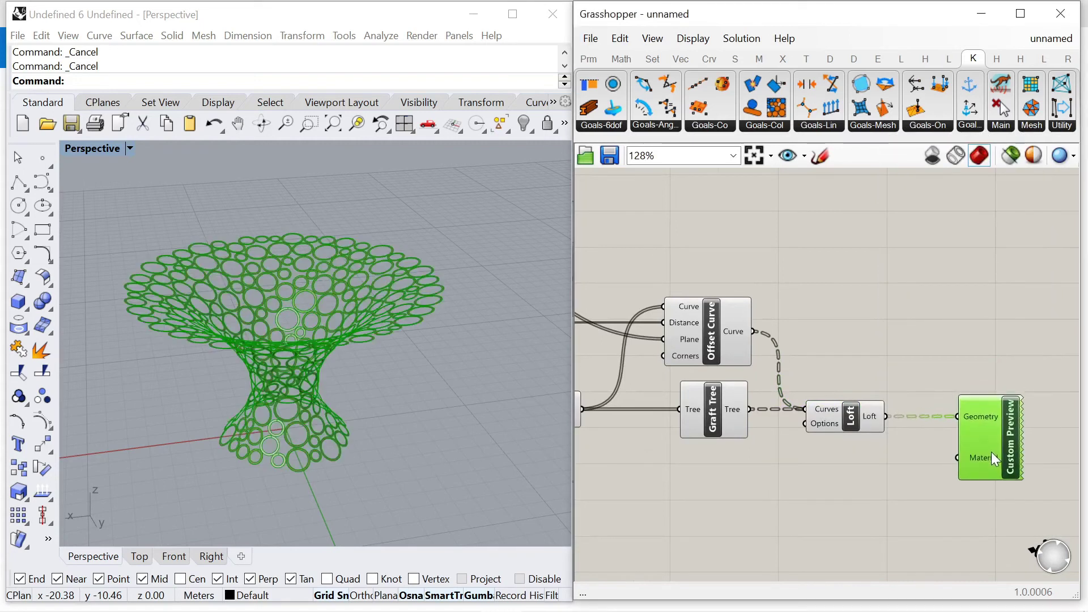
- Add a white Colour Swatch and connect it to Custom Preview's Material input
{"action": "double_click", "coordinate": [845, 520]}
{"action": "type", "text": "swatch"}
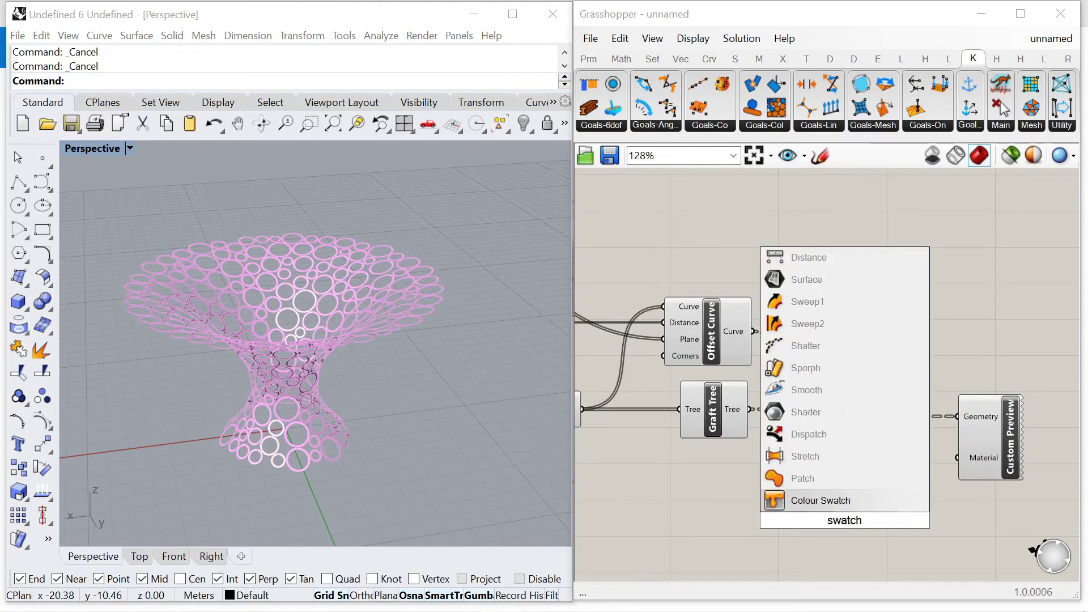
{"action": "key", "text": "Return"}
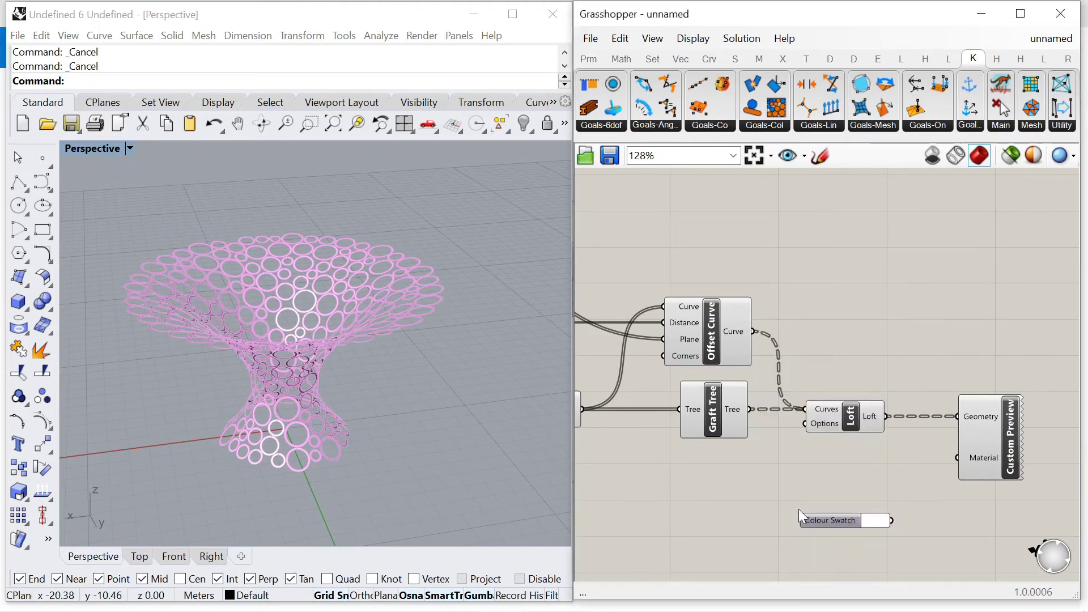
{"action": "left_click", "coordinate": [839, 522]}
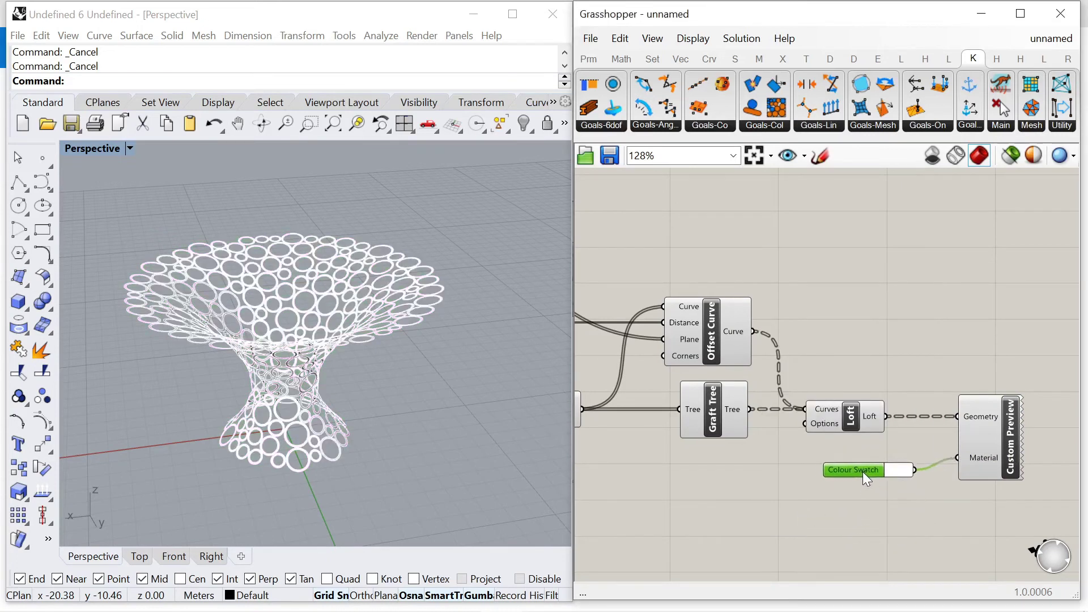
- Set the Colour Swatch feeding the Custom Preview to a pale green
{"action": "left_click_drag", "start_coordinate": [863, 471], "coordinate": [869, 459]}
{"action": "scroll", "coordinate": [896, 457], "scroll_direction": "up", "scroll_amount": 3}
{"action": "left_click", "coordinate": [903, 456]}
{"action": "left_click_drag", "start_coordinate": [1030, 494], "coordinate": [1041, 483]}
{"action": "mouse_move", "coordinate": [1029, 369]}
{"action": "left_mouse_down"}
{"action": "mouse_move", "coordinate": [1019, 366]}
{"action": "mouse_move", "coordinate": [1019, 379]}
{"action": "left_mouse_up"}
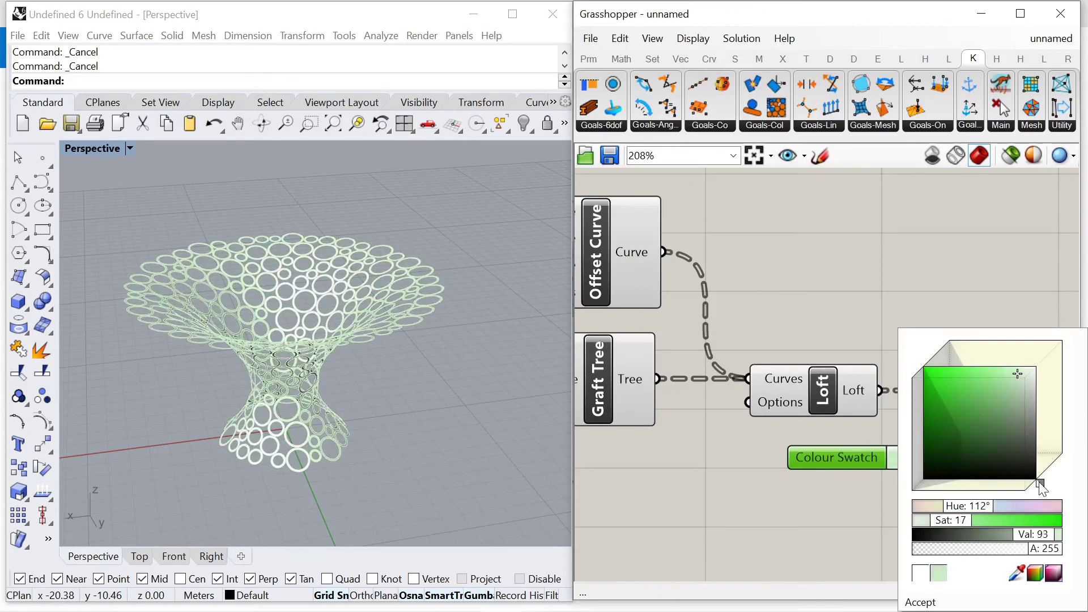
{"action": "left_click_drag", "start_coordinate": [1040, 483], "coordinate": [1038, 484]}
{"action": "mouse_move", "coordinate": [1016, 376]}
{"action": "left_mouse_down"}
{"action": "mouse_move", "coordinate": [1002, 379]}
{"action": "mouse_move", "coordinate": [1012, 379]}
{"action": "left_mouse_up"}
{"action": "left_click", "coordinate": [725, 486]}
- Switch the Perspective viewport to Rendered display and examine the green ring vase from a low side view
{"action": "right_click_drag", "start_coordinate": [415, 426], "coordinate": [312, 394]}
{"action": "scroll", "coordinate": [858, 292], "scroll_direction": "down", "scroll_amount": 4}
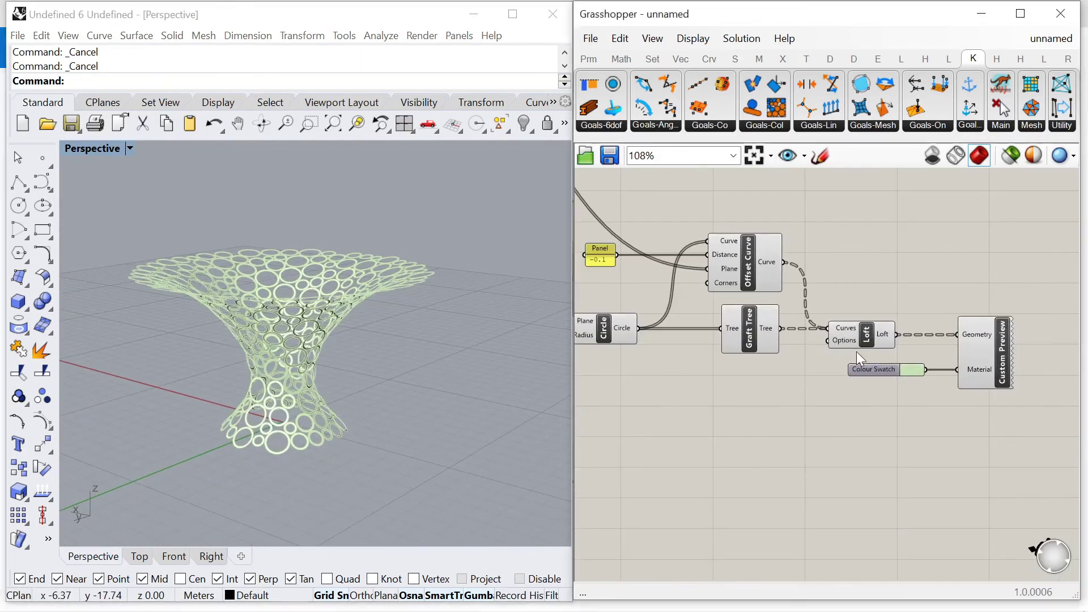
{"action": "left_click_drag", "start_coordinate": [855, 351], "coordinate": [645, 267]}
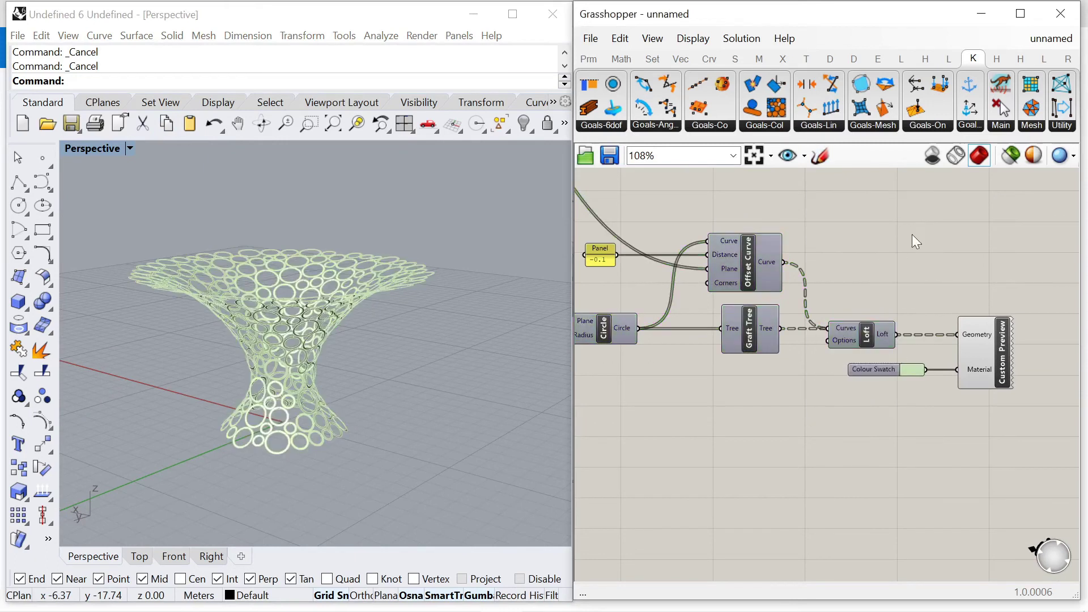
{"action": "scroll", "coordinate": [914, 236], "scroll_direction": "down", "scroll_amount": 4}
{"action": "left_click", "coordinate": [68, 35]}
{"action": "left_click", "coordinate": [110, 383]}
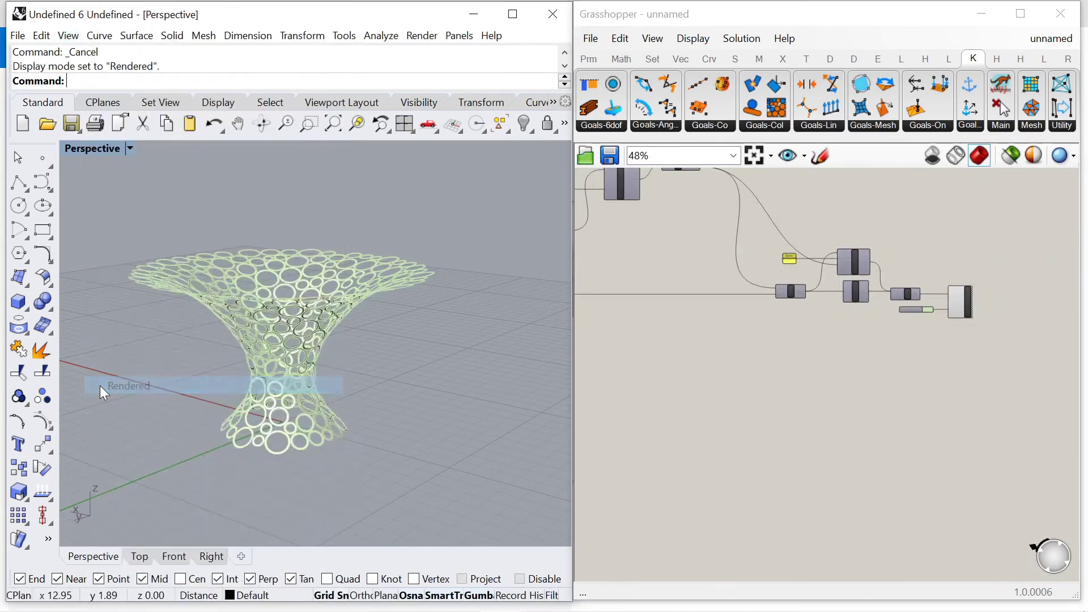
{"action": "scroll", "coordinate": [219, 345], "scroll_direction": "up", "scroll_amount": 3}
{"action": "right_click_drag", "start_coordinate": [350, 363], "coordinate": [267, 295]}
{"action": "scroll", "coordinate": [880, 238], "scroll_direction": "up", "scroll_amount": 4}
{"action": "right_click", "coordinate": [946, 309]}
{"action": "left_click", "coordinate": [929, 234]}
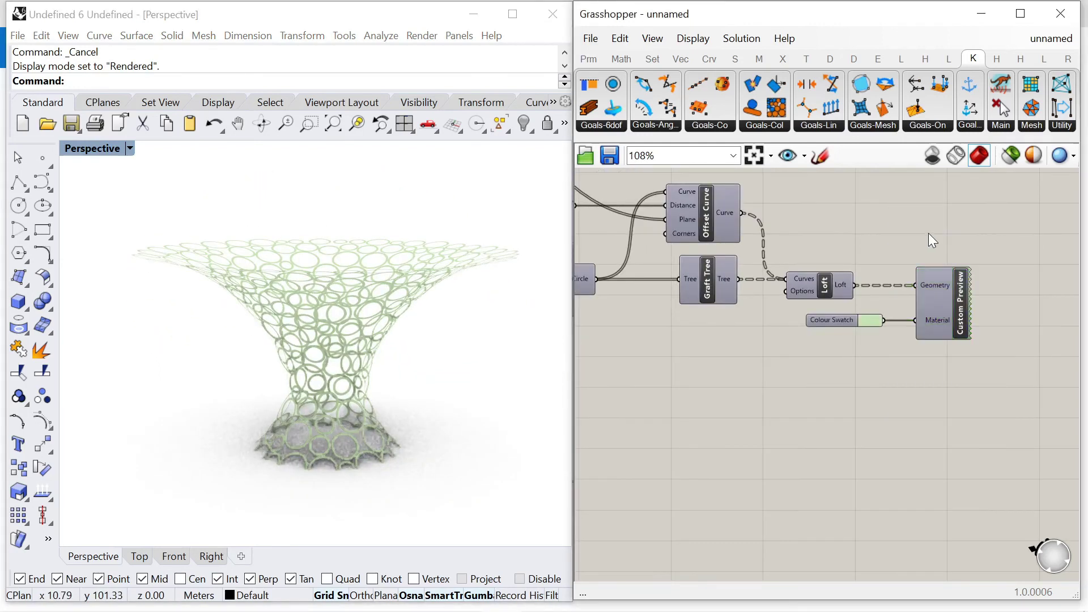
- Return the viewport to Wireframe display, then bake the Loft ring surfaces into Rhino and select them all
{"action": "left_click", "coordinate": [75, 40]}
{"action": "left_click", "coordinate": [85, 351]}
{"action": "left_click", "coordinate": [805, 289]}
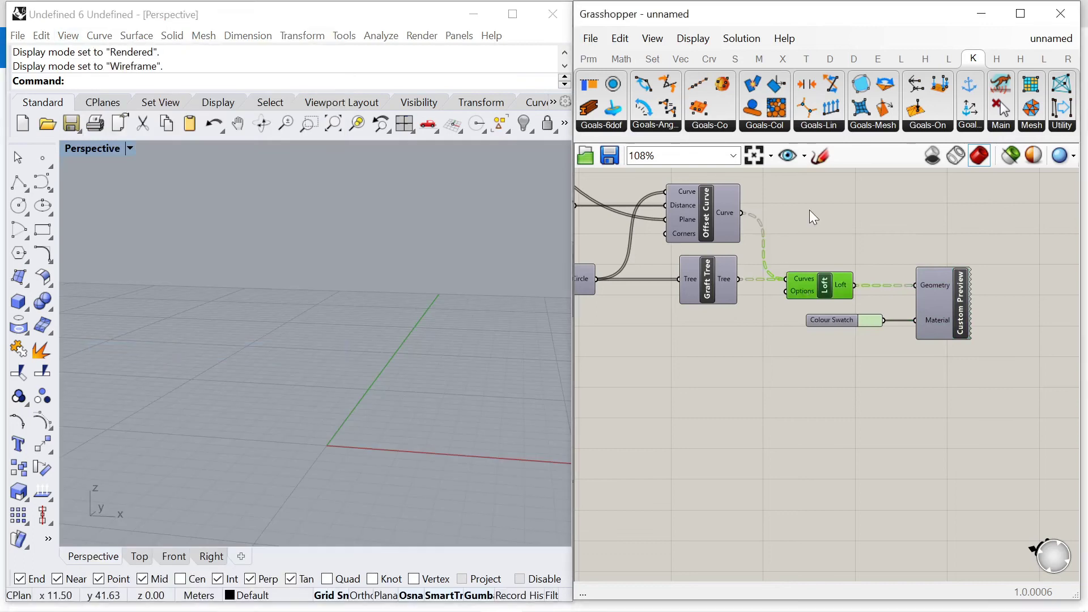
{"action": "right_click", "coordinate": [838, 235]}
{"action": "left_click", "coordinate": [869, 260]}
{"action": "right_click", "coordinate": [825, 235]}
{"action": "left_click", "coordinate": [866, 318]}
{"action": "right_click_drag", "start_coordinate": [459, 376], "coordinate": [362, 382]}
{"action": "key", "text": "ctrl+a"}
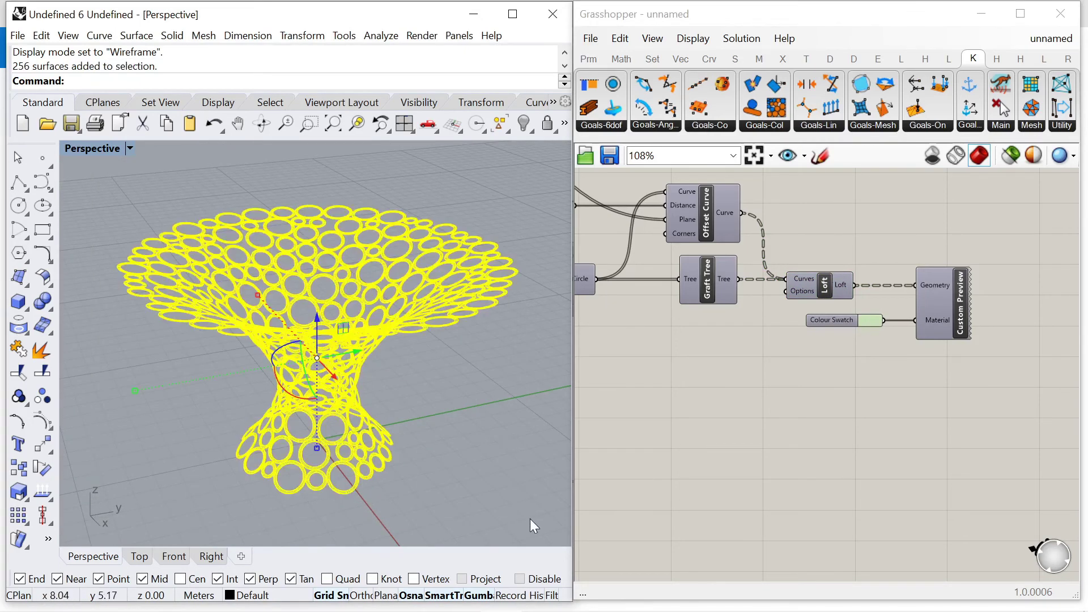
{"action": "key", "text": "BackSpace"}
{"action": "key", "text": "BackSpace"}
{"action": "type", "text": "rface"}
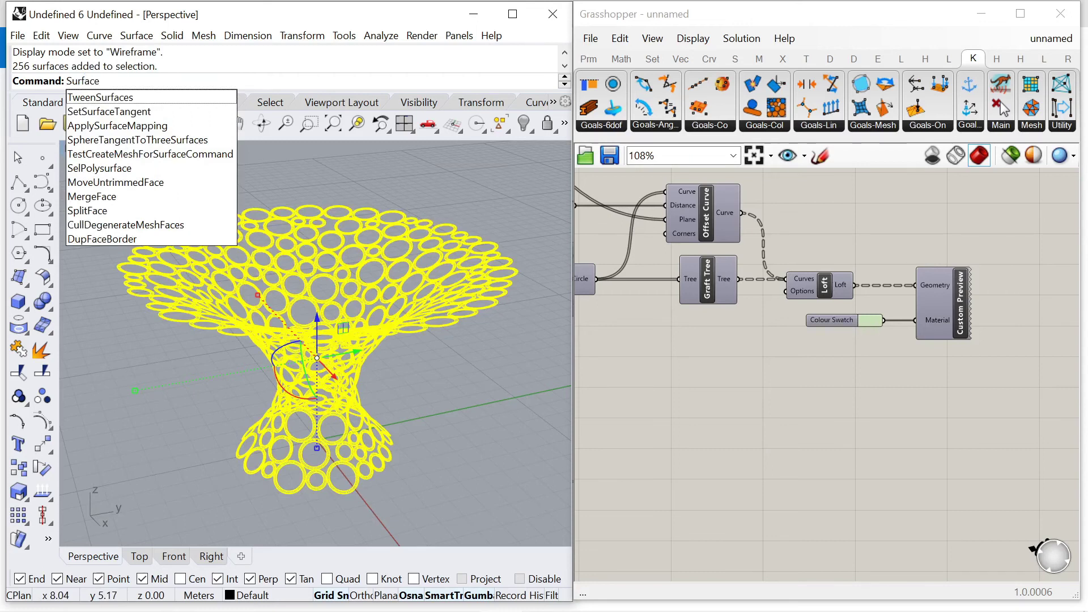
{"action": "type", "text": "c"}
{"action": "key", "text": "BackSpace"}
{"action": "key", "text": "BackSpace"}
{"action": "key", "text": "BackSpace"}
{"action": "key", "text": "BackSpace"}
{"action": "key", "text": "BackSpace"}
{"action": "key", "text": "BackSpace"}
- Offset the selected ring surfaces into solids with distance 0.05, sharp corners, both sides, deleting the input surfaces
{"action": "type", "text": "Offset"}
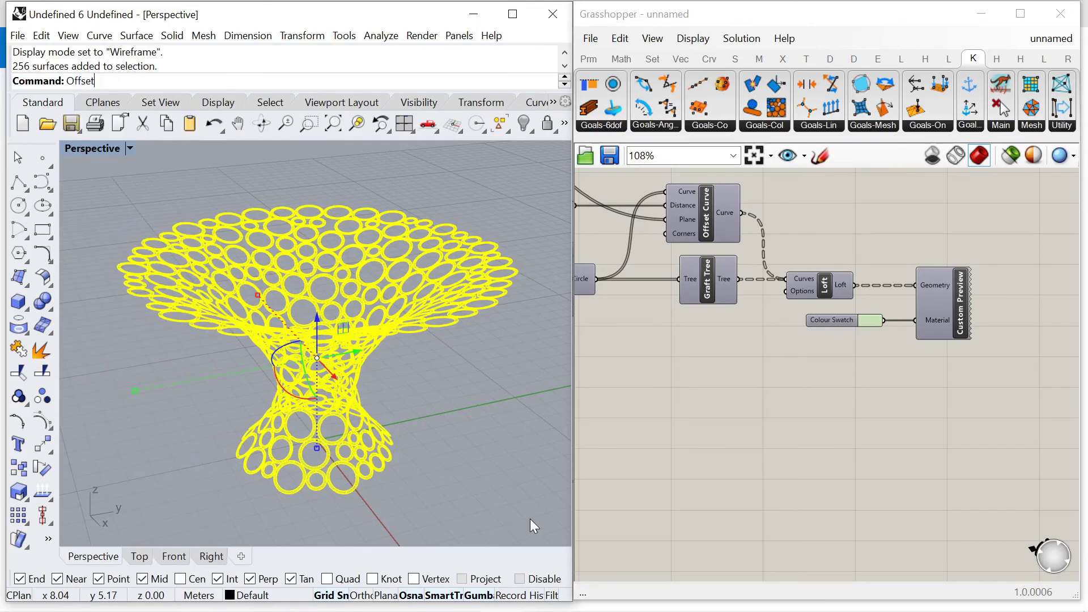
{"action": "key", "text": "Return"}
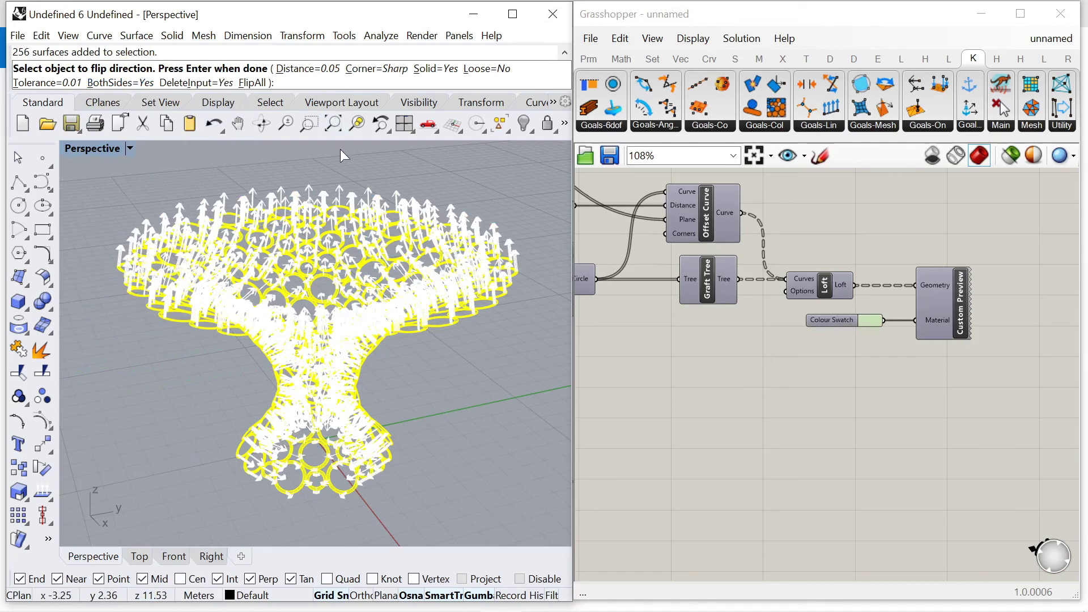
{"action": "key", "text": "Return"}
{"action": "left_click", "coordinate": [423, 389]}
{"action": "scroll", "coordinate": [369, 336], "scroll_direction": "up", "scroll_amount": 4}
{"action": "scroll", "coordinate": [391, 266], "scroll_direction": "down", "scroll_amount": 2}
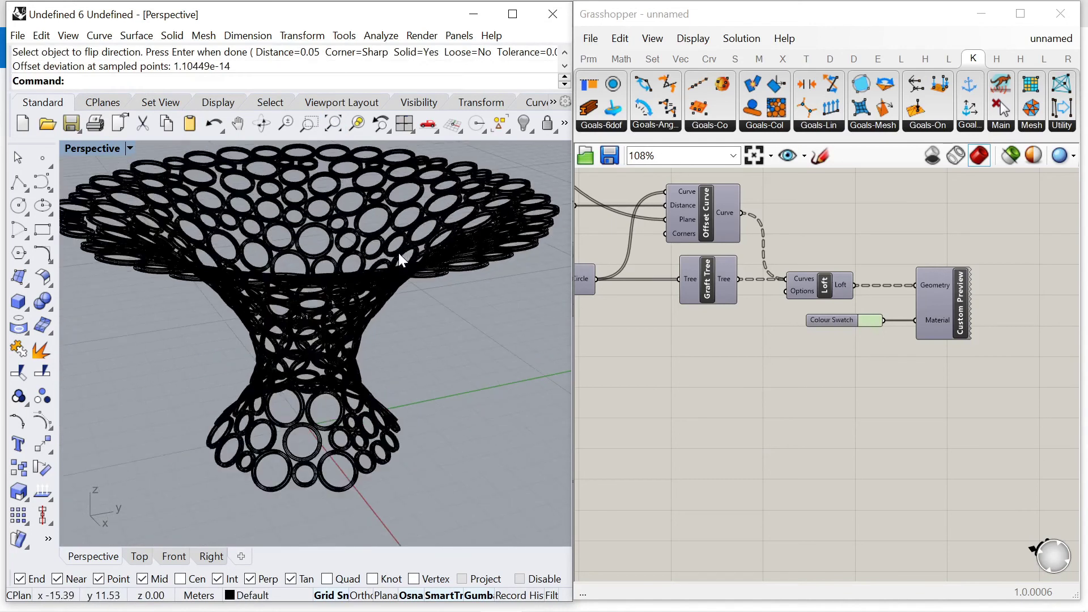
- Switch the Perspective viewport to Rendered display and examine the thickened rings in the enlarged Rhino window
{"action": "left_click", "coordinate": [68, 35]}
{"action": "left_click", "coordinate": [91, 392]}
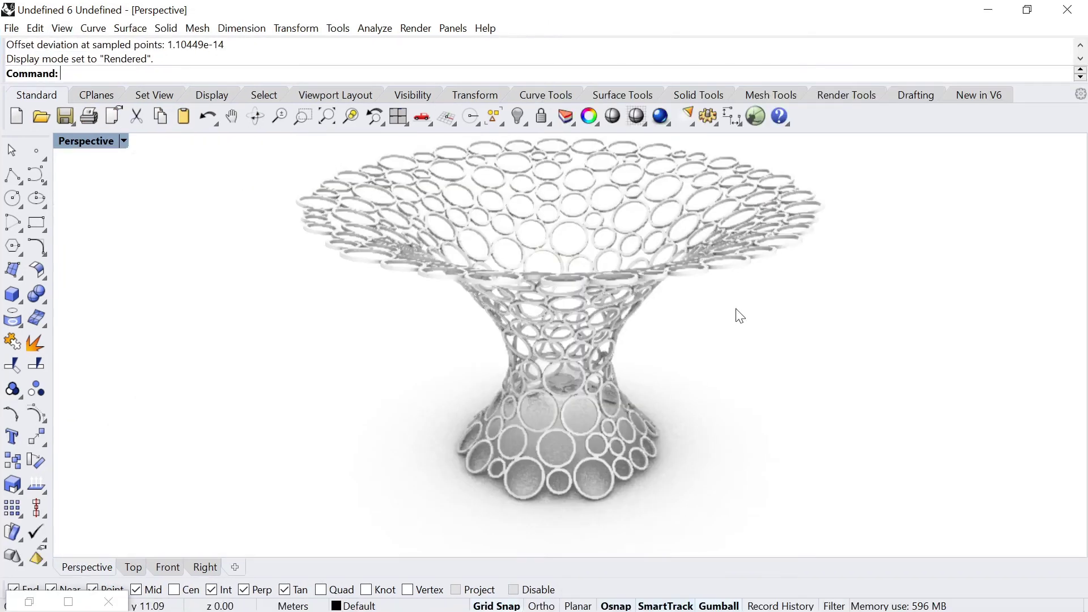
{"action": "right_click_drag", "start_coordinate": [736, 310], "coordinate": [644, 323]}
{"action": "right_click_drag", "start_coordinate": [704, 185], "coordinate": [674, 262]}
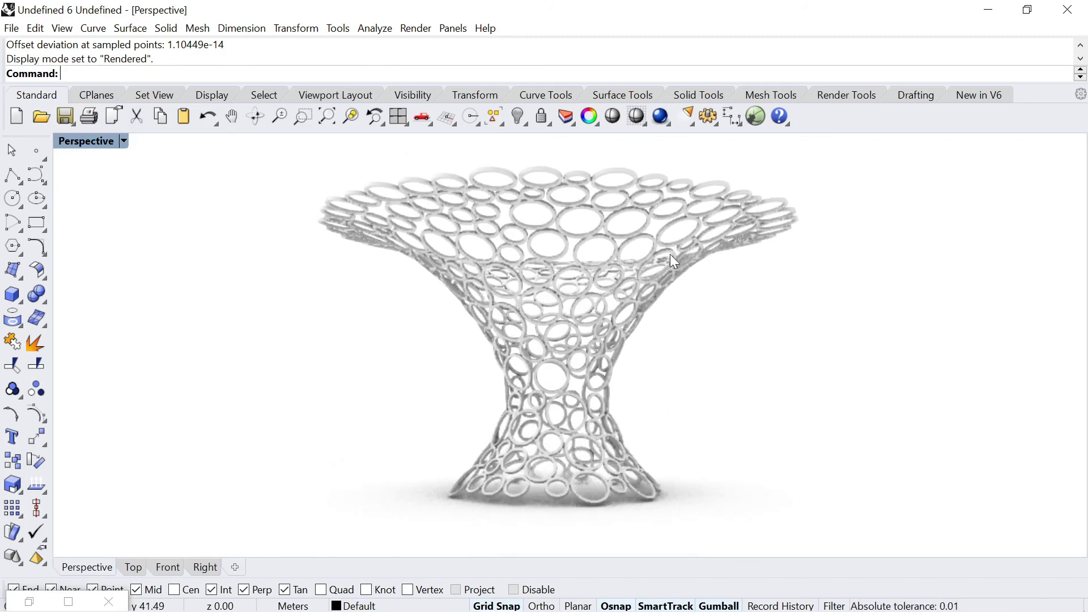
- Select all the ring solids, give them a green appearance in their properties, and review the rendered vase from several angles
{"action": "key", "text": "ctrl+a"}
{"action": "right_click_drag", "start_coordinate": [879, 396], "coordinate": [618, 370]}
{"action": "right_click_drag", "start_coordinate": [710, 356], "coordinate": [717, 432]}
{"action": "right_click_drag", "start_coordinate": [845, 428], "coordinate": [747, 350]}
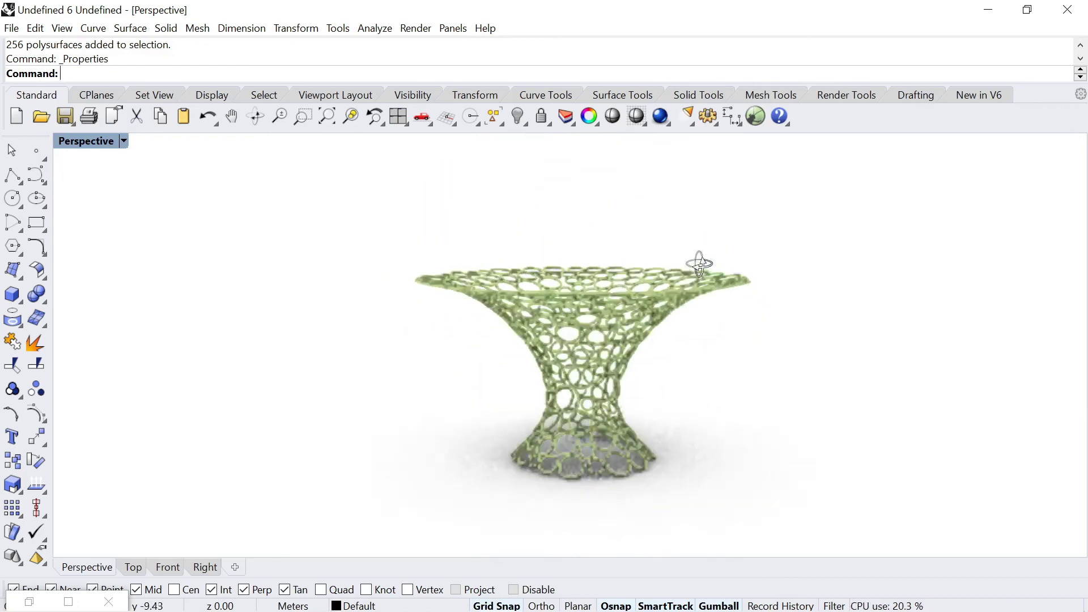